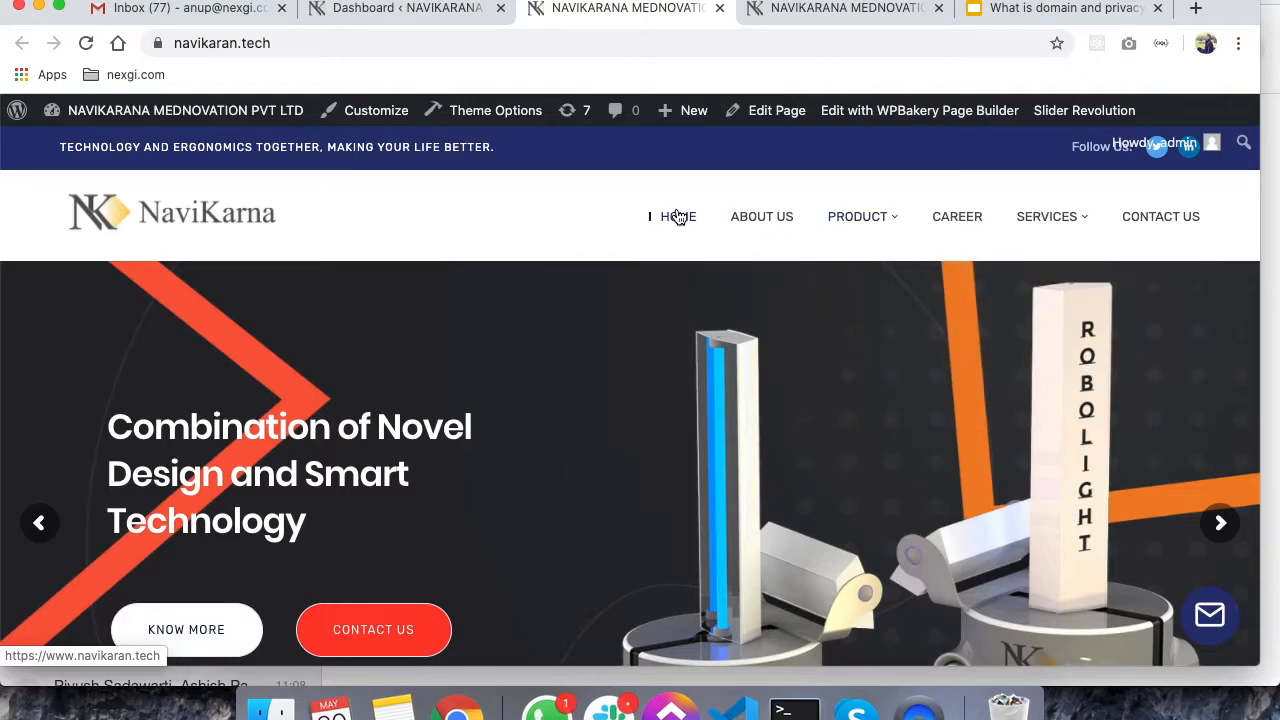
Open the Home page in the WordPress page editor and look over its WPBakery layout from the slider block downward
{"action": "scroll", "coordinate": [608, 250], "scroll_direction": "down", "scroll_amount": 3}
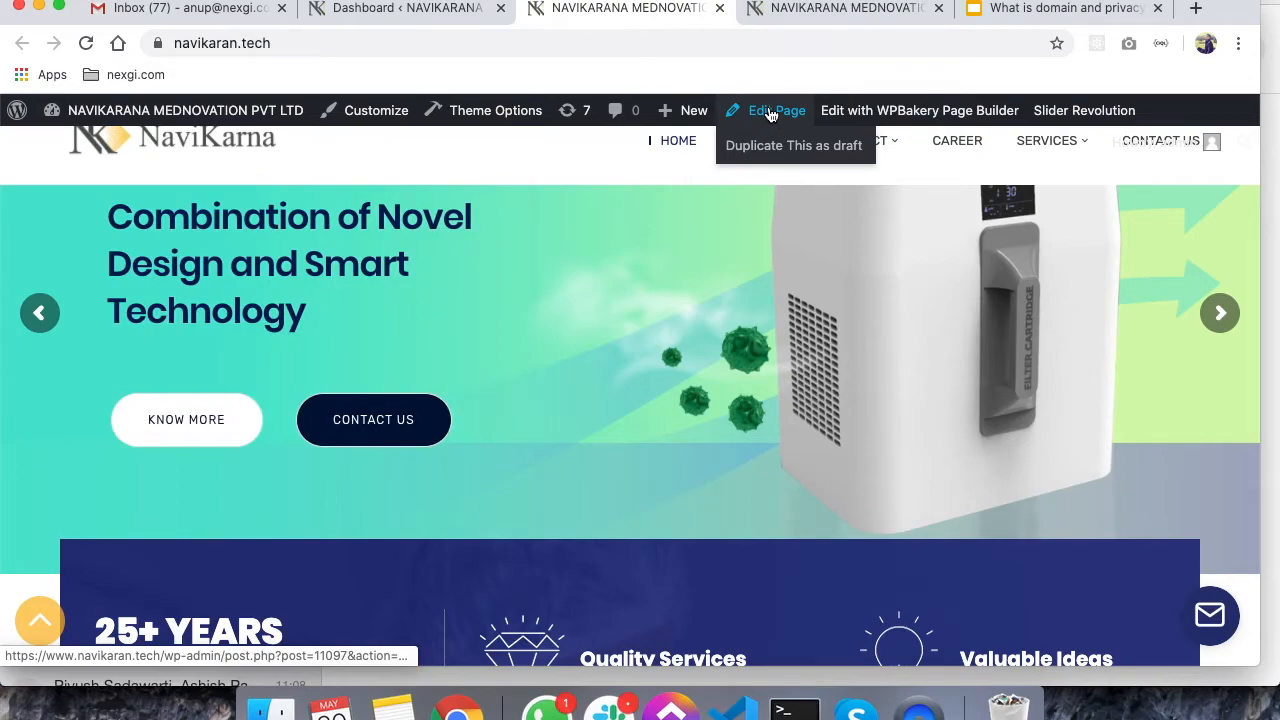
{"action": "left_click", "coordinate": [770, 114]}
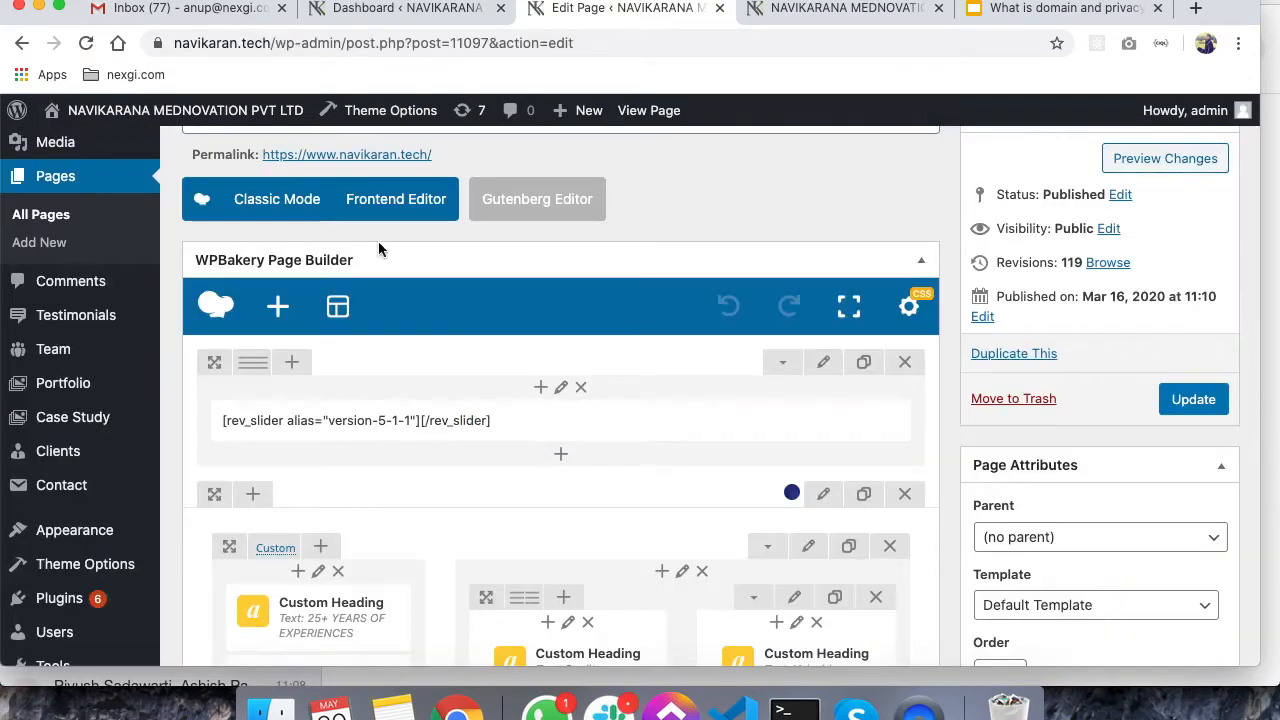
{"action": "scroll", "coordinate": [529, 371], "scroll_direction": "down", "scroll_amount": 6}
{"action": "scroll", "coordinate": [533, 385], "scroll_direction": "up", "scroll_amount": 6}
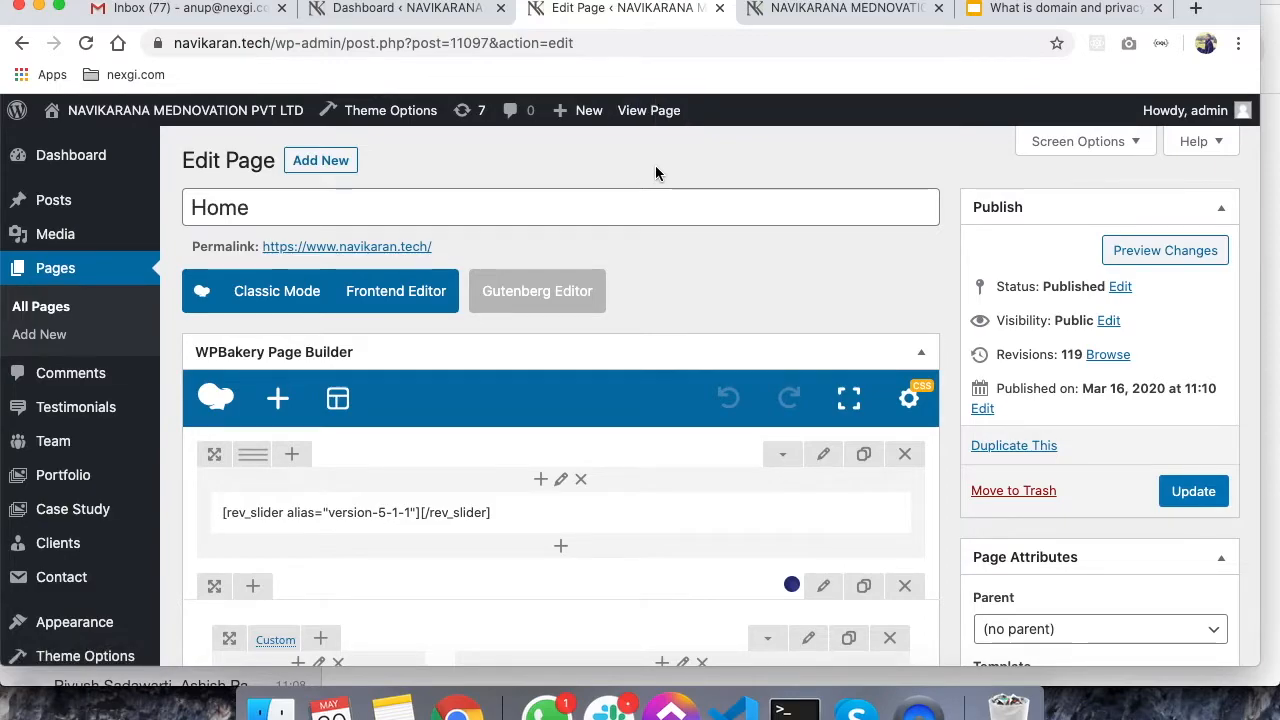
{"action": "scroll", "coordinate": [703, 468], "scroll_direction": "down", "scroll_amount": 10}
{"action": "scroll", "coordinate": [703, 476], "scroll_direction": "up", "scroll_amount": 5}
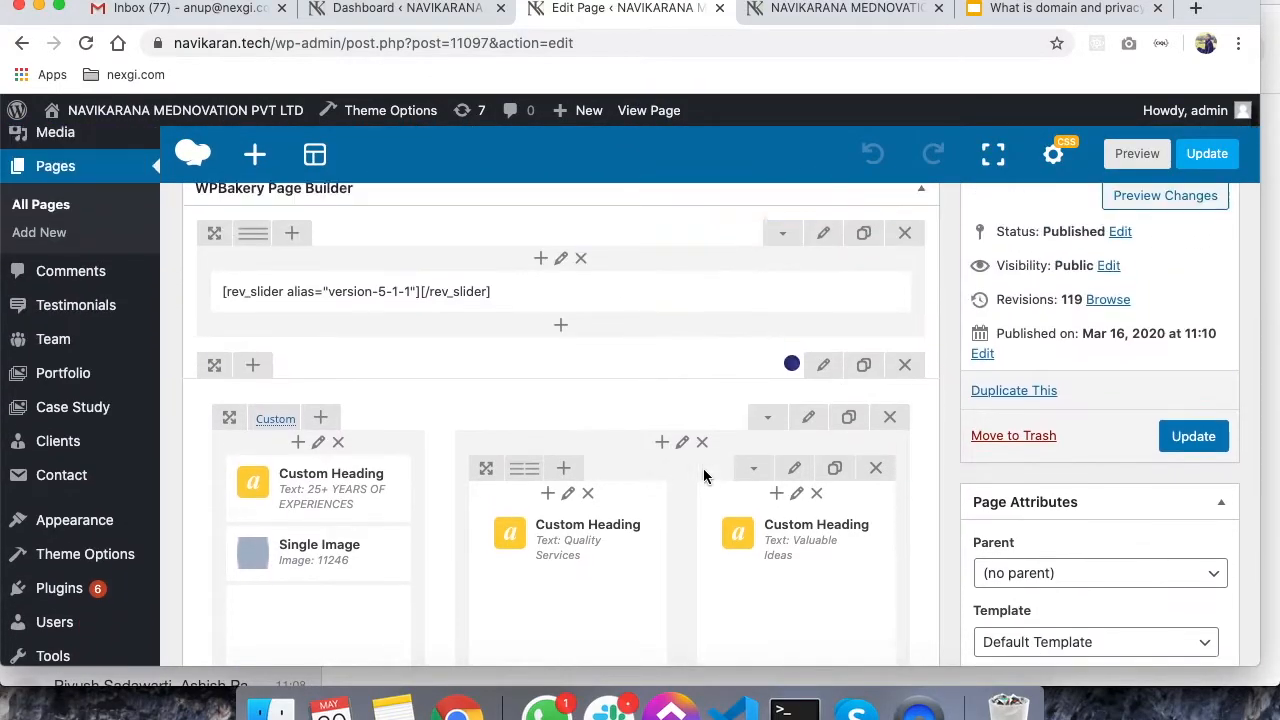
{"action": "scroll", "coordinate": [703, 476], "scroll_direction": "down", "scroll_amount": 6}
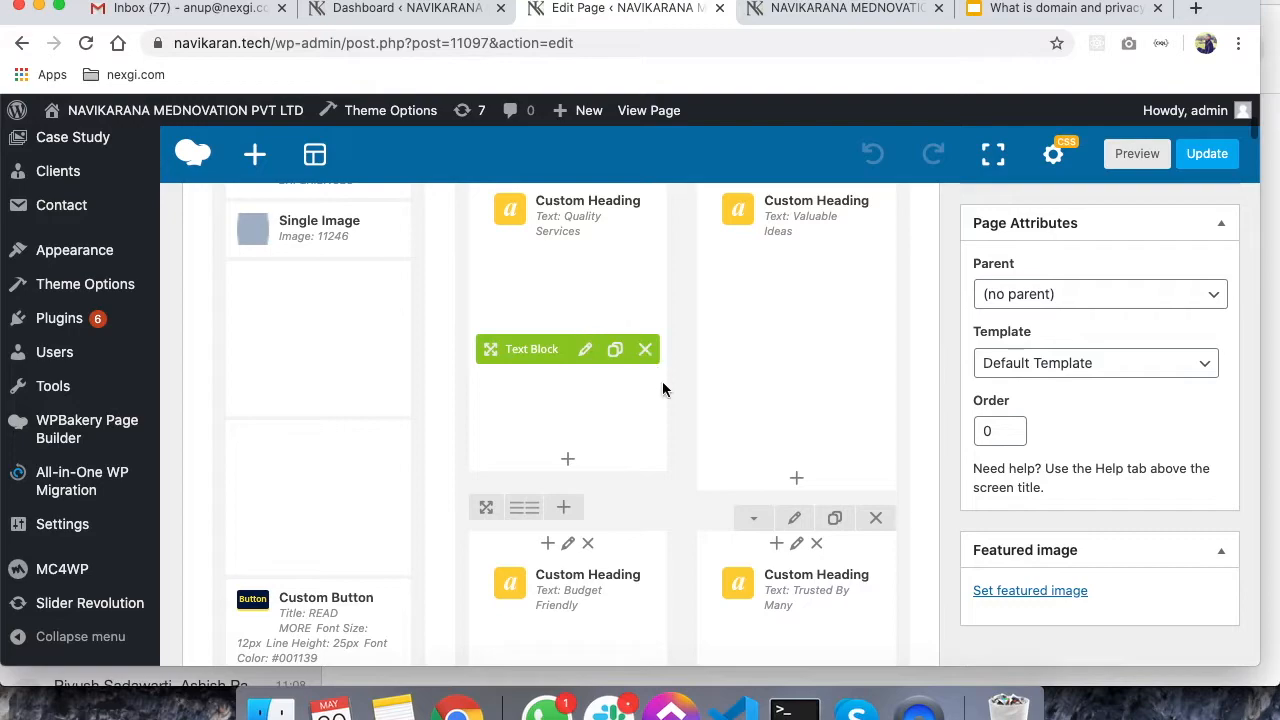
{"action": "scroll", "coordinate": [737, 383], "scroll_direction": "up", "scroll_amount": 10}
{"action": "scroll", "coordinate": [735, 391], "scroll_direction": "up", "scroll_amount": 2}
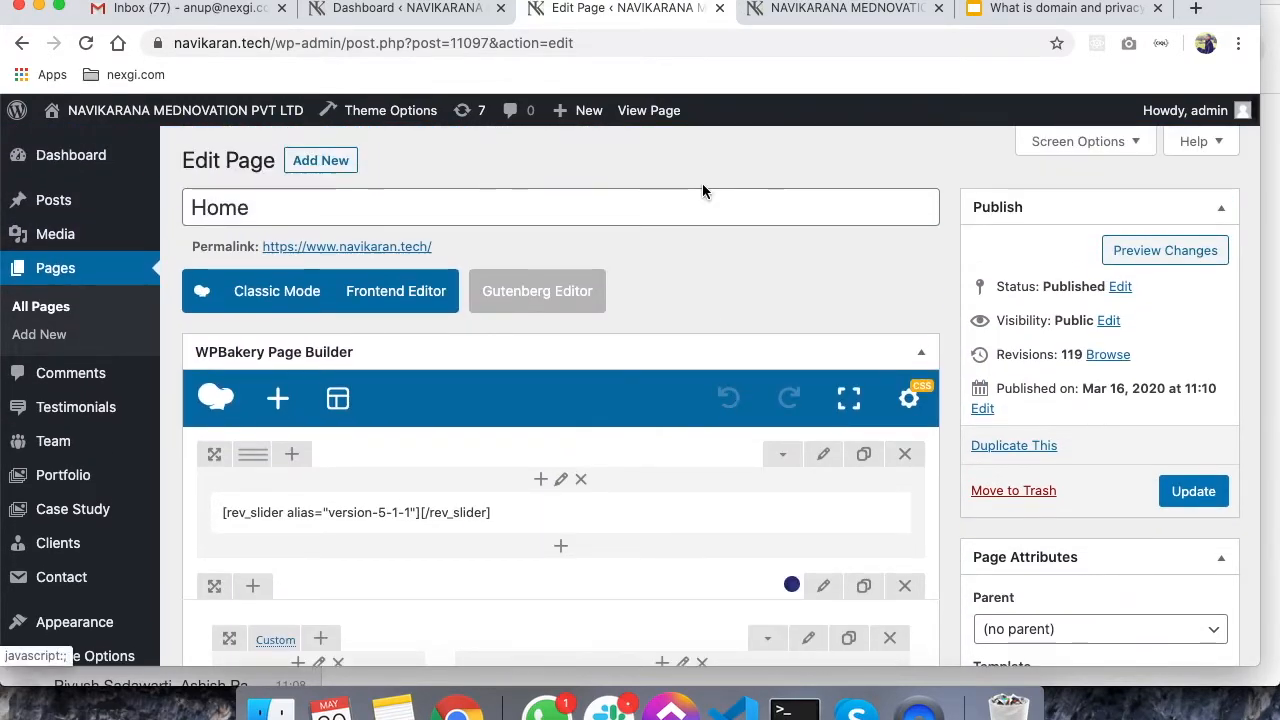
Open the live view of the Home page in a new browser tab and show its slider and the section below
{"action": "right_click", "coordinate": [648, 112]}
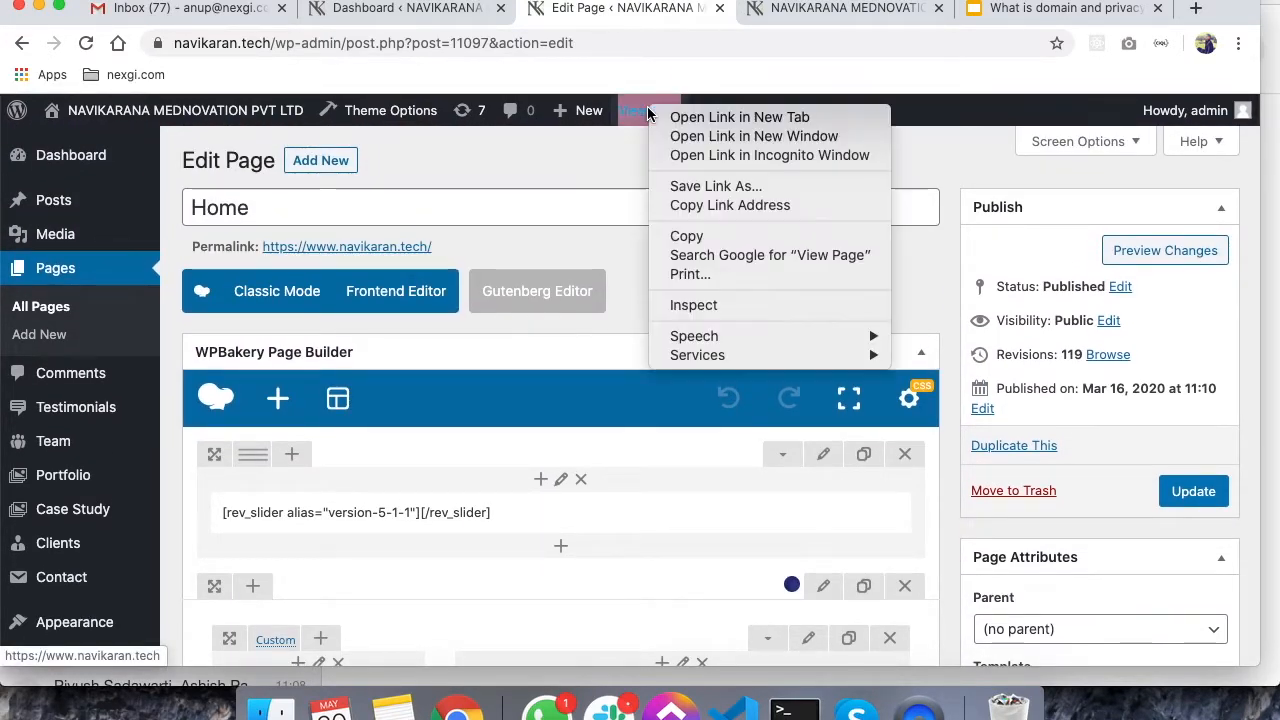
{"action": "left_click", "coordinate": [700, 118]}
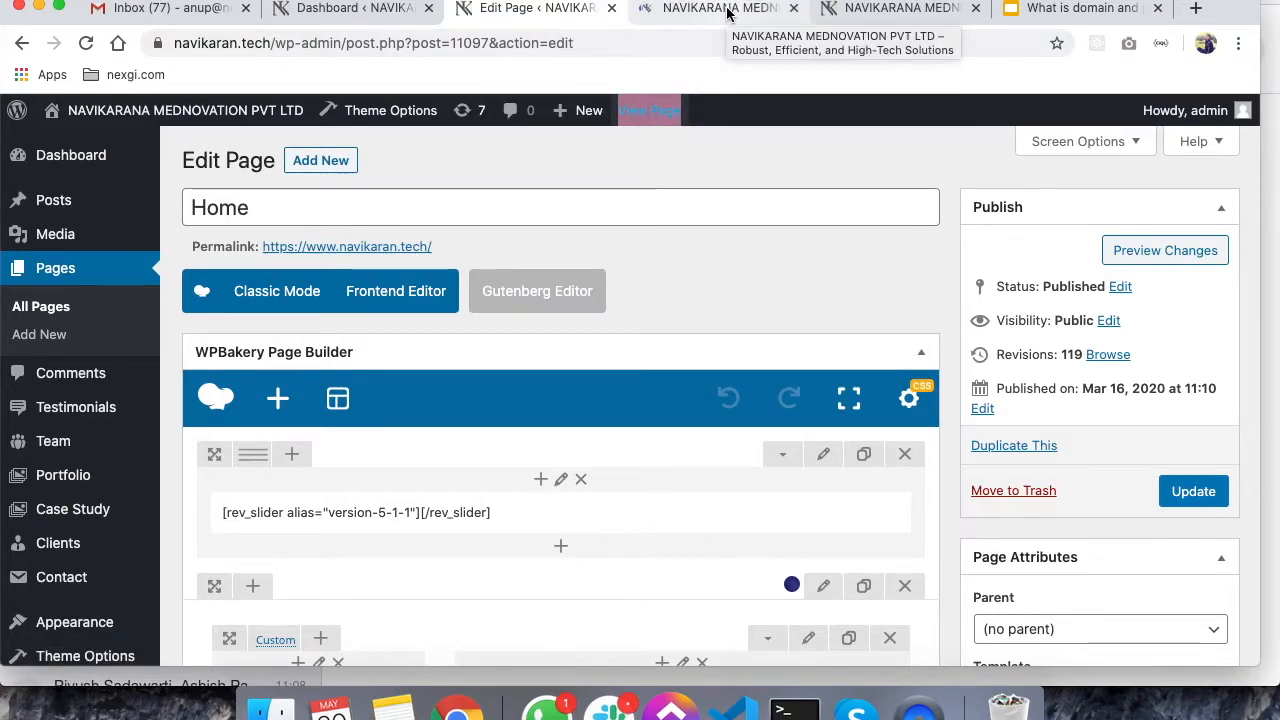
{"action": "left_click", "coordinate": [700, 12]}
{"action": "scroll", "coordinate": [650, 352], "scroll_direction": "down", "scroll_amount": 2}
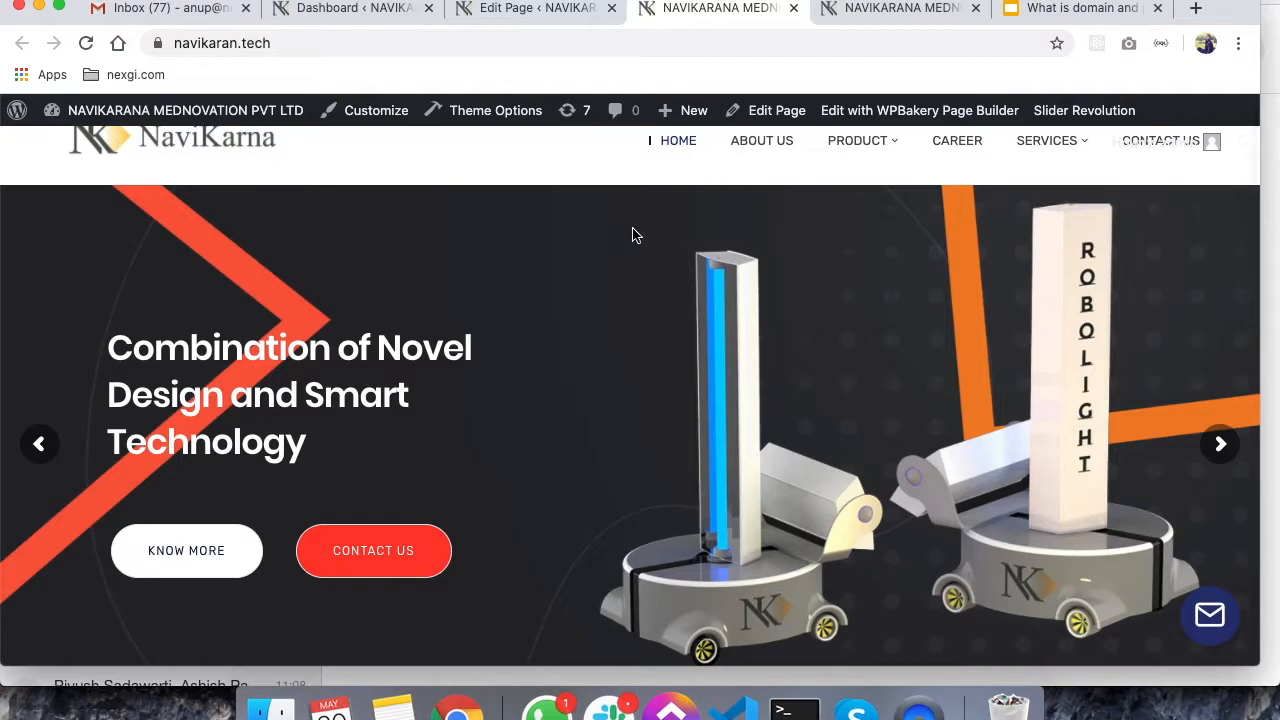
{"action": "scroll", "coordinate": [1045, 518], "scroll_direction": "down", "scroll_amount": 4}
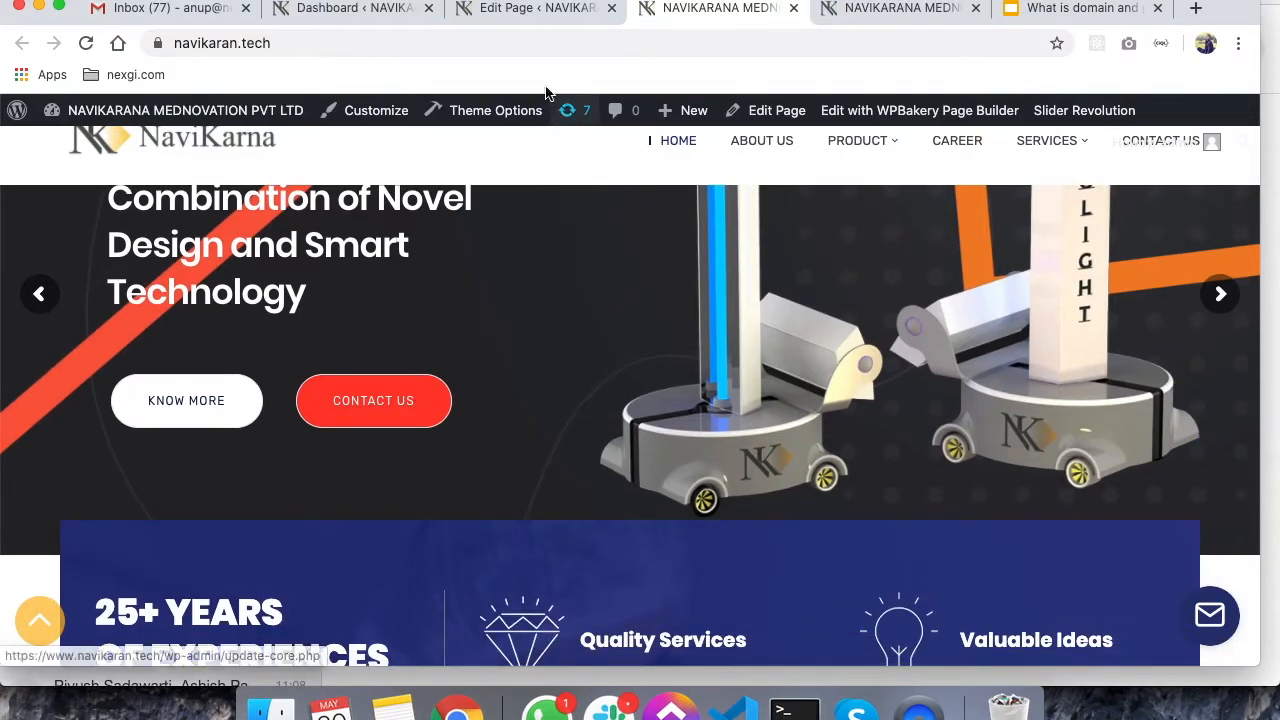
Compare the builder's rev_slider text block and 25+ YEARS OF EXPERIENCES heading with the matching parts of the live page
{"action": "left_click", "coordinate": [530, 7]}
{"action": "scroll", "coordinate": [580, 340], "scroll_direction": "down", "scroll_amount": 3}
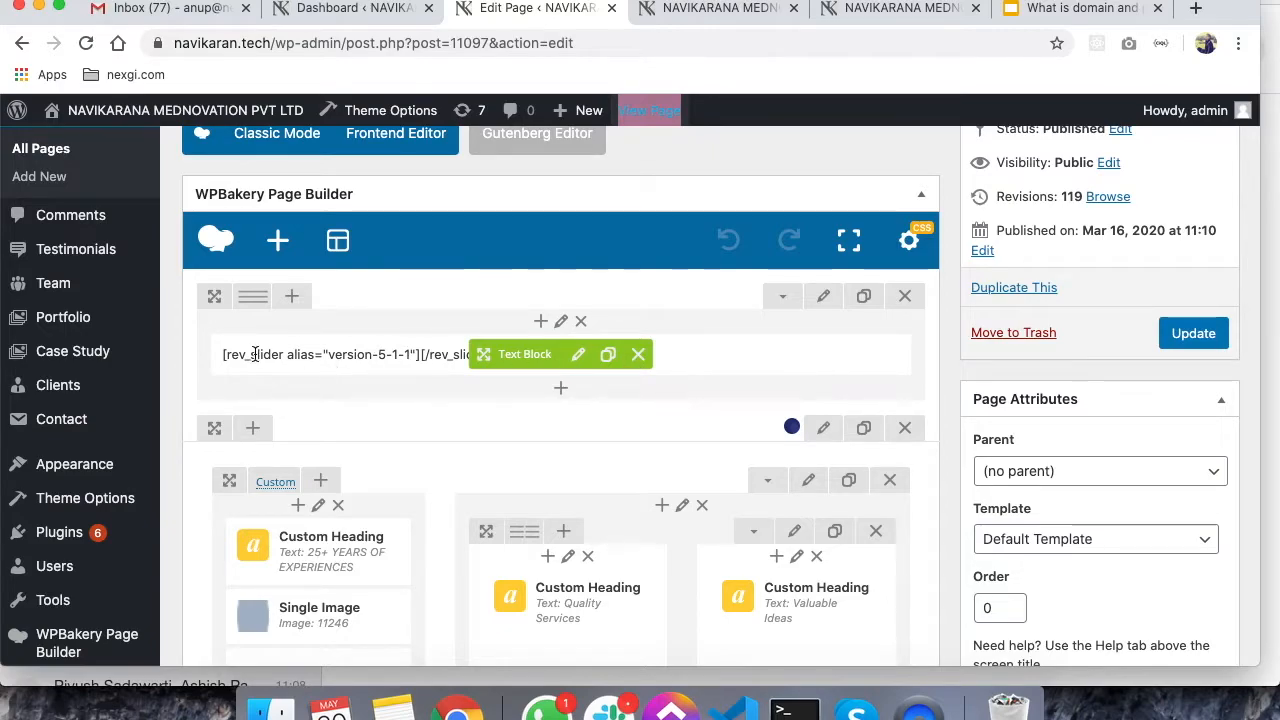
{"action": "scroll", "coordinate": [389, 354], "scroll_direction": "down", "scroll_amount": 5}
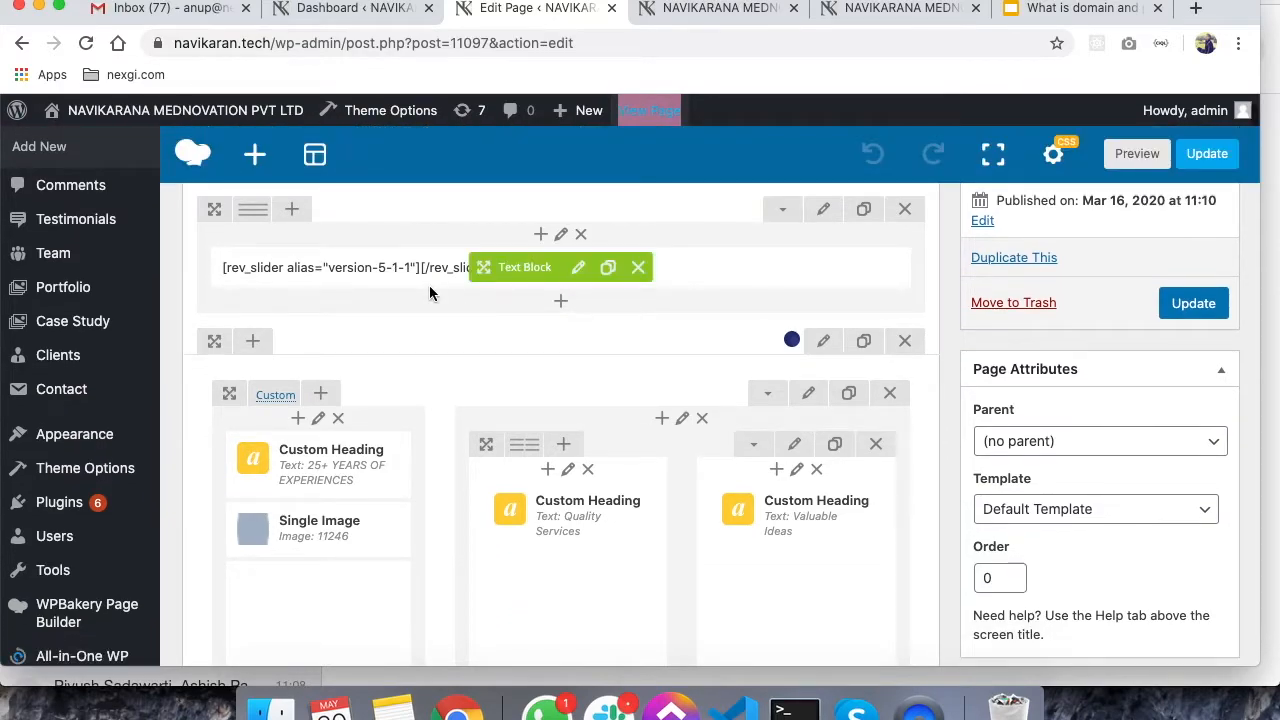
{"action": "left_click", "coordinate": [710, 8]}
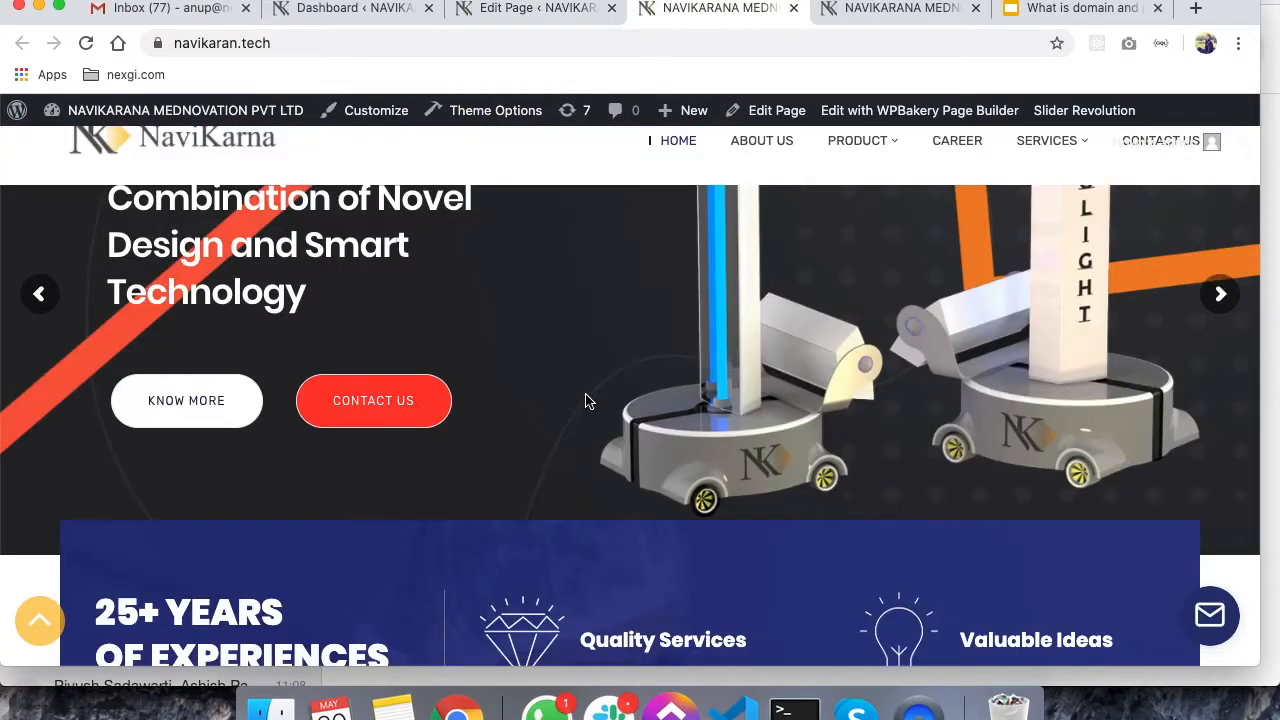
{"action": "scroll", "coordinate": [590, 400], "scroll_direction": "down", "scroll_amount": 5}
{"action": "scroll", "coordinate": [181, 397], "scroll_direction": "down", "scroll_amount": 2}
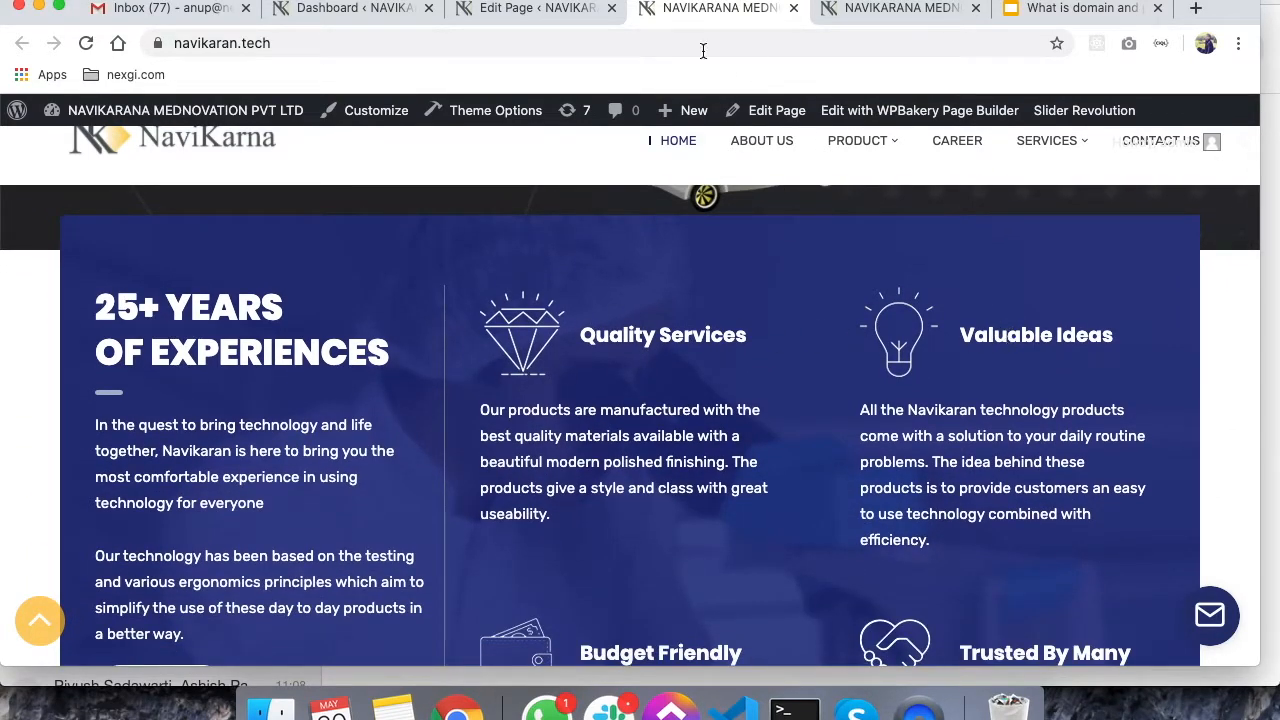
{"action": "left_click", "coordinate": [545, 8]}
{"action": "scroll", "coordinate": [443, 406], "scroll_direction": "down", "scroll_amount": 1}
{"action": "left_click_drag", "start_coordinate": [338, 280], "coordinate": [589, 71]}
{"action": "left_click", "coordinate": [715, 8]}
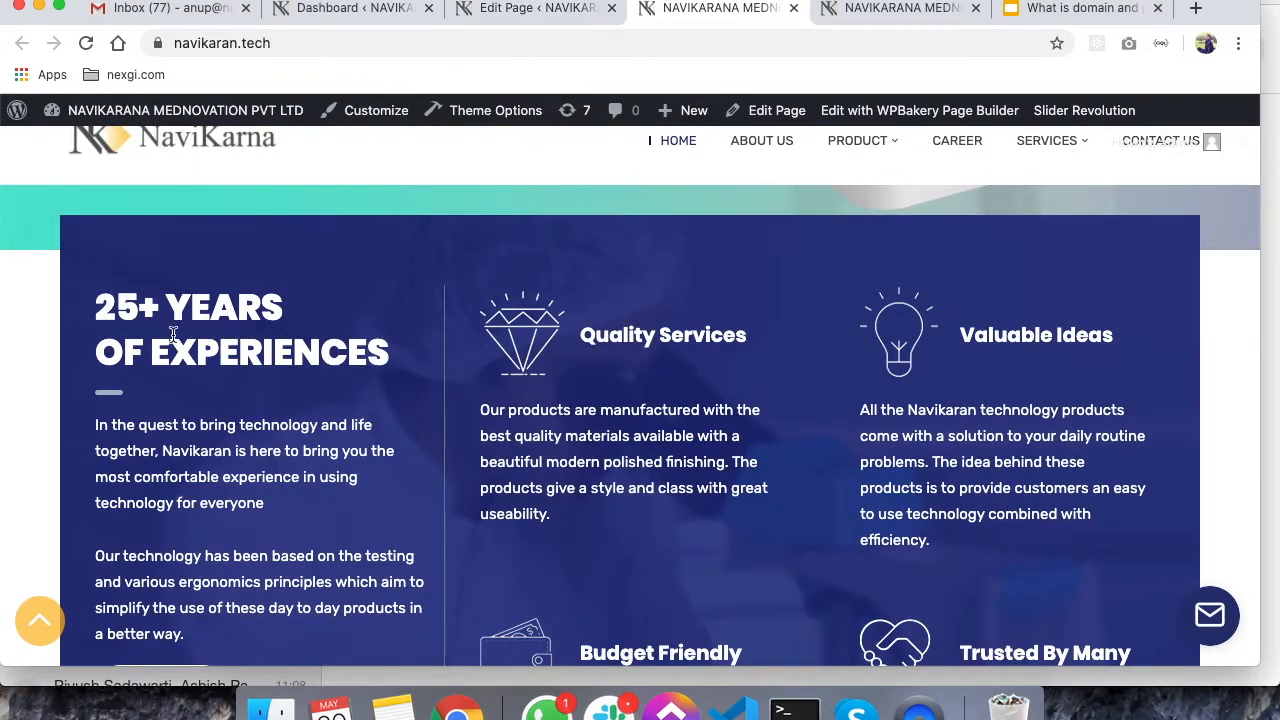
Open the settings of the 25+ YEARS OF EXPERIENCES custom heading in the page builder, place the cursor in its text, and save the settings
{"action": "left_click", "coordinate": [510, 10]}
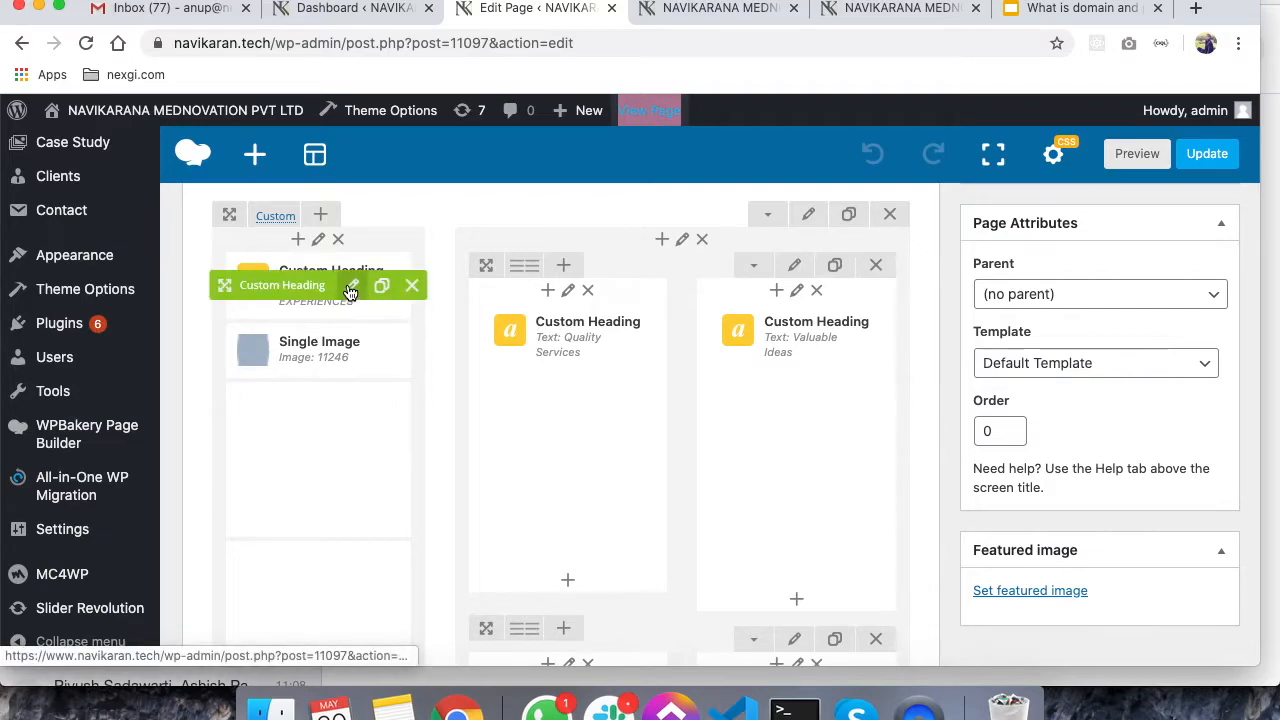
{"action": "left_click", "coordinate": [350, 290]}
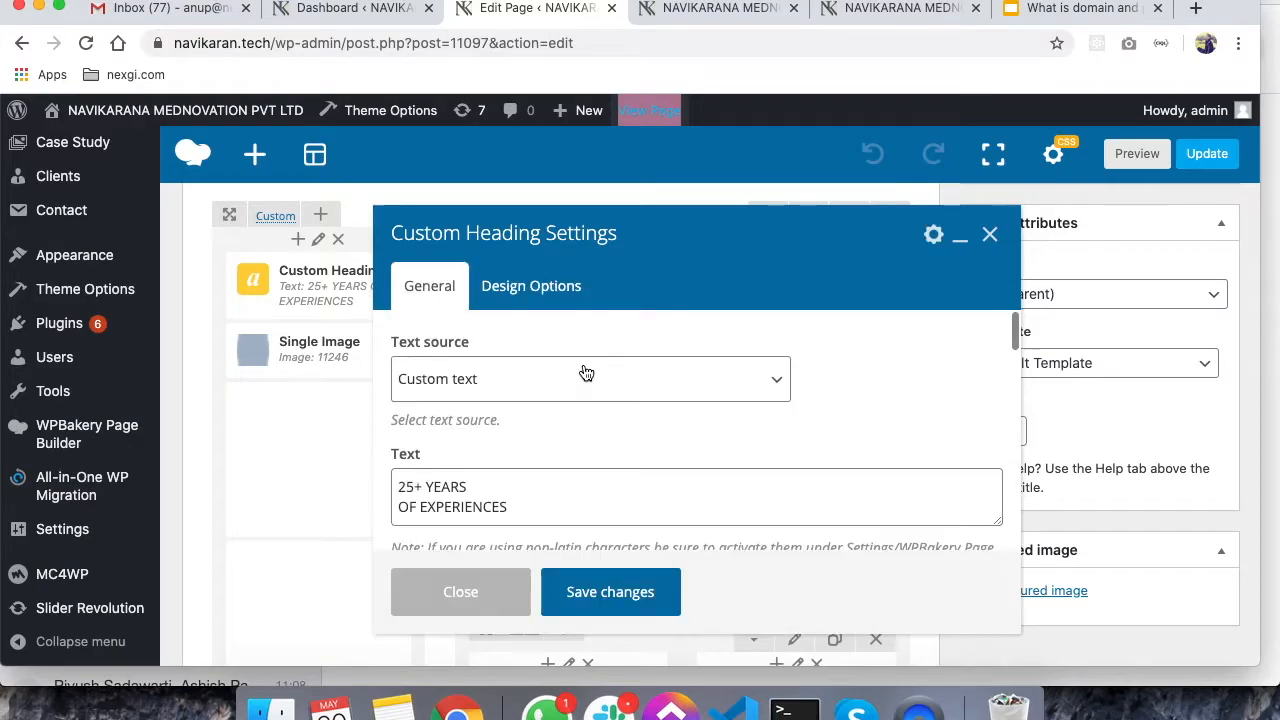
{"action": "scroll", "coordinate": [560, 418], "scroll_direction": "down", "scroll_amount": 1}
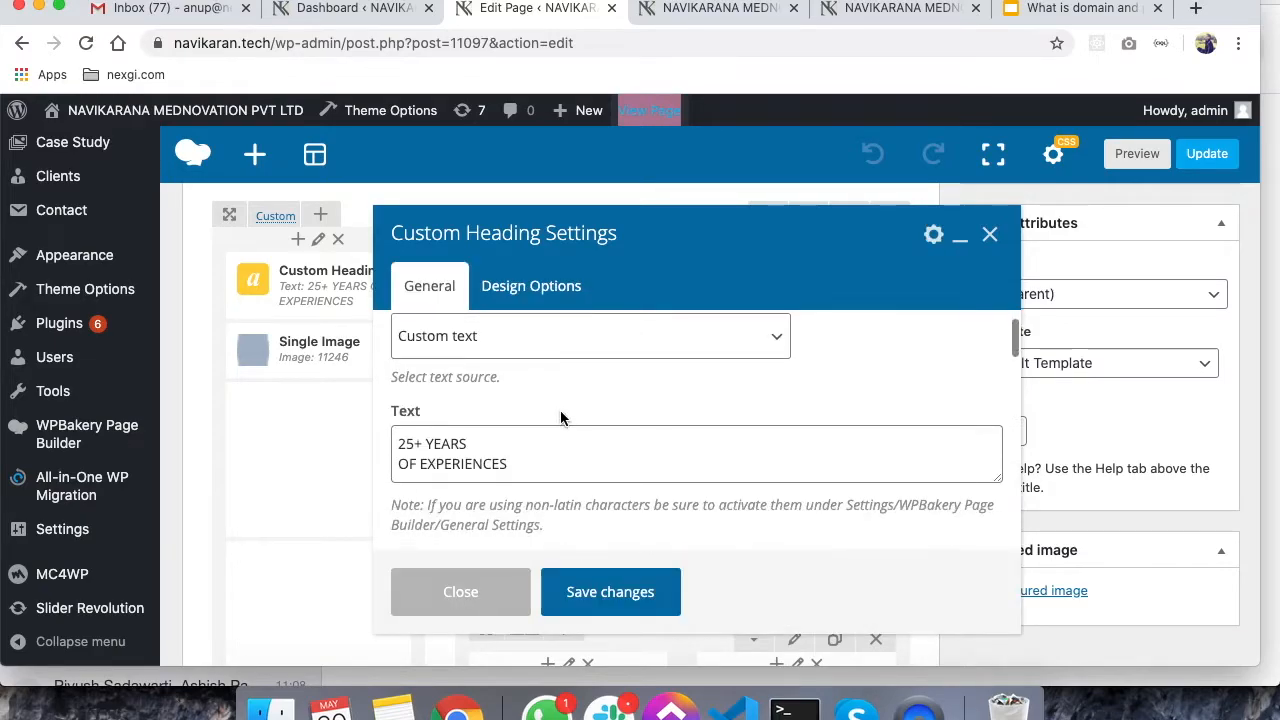
{"action": "left_click", "coordinate": [514, 459]}
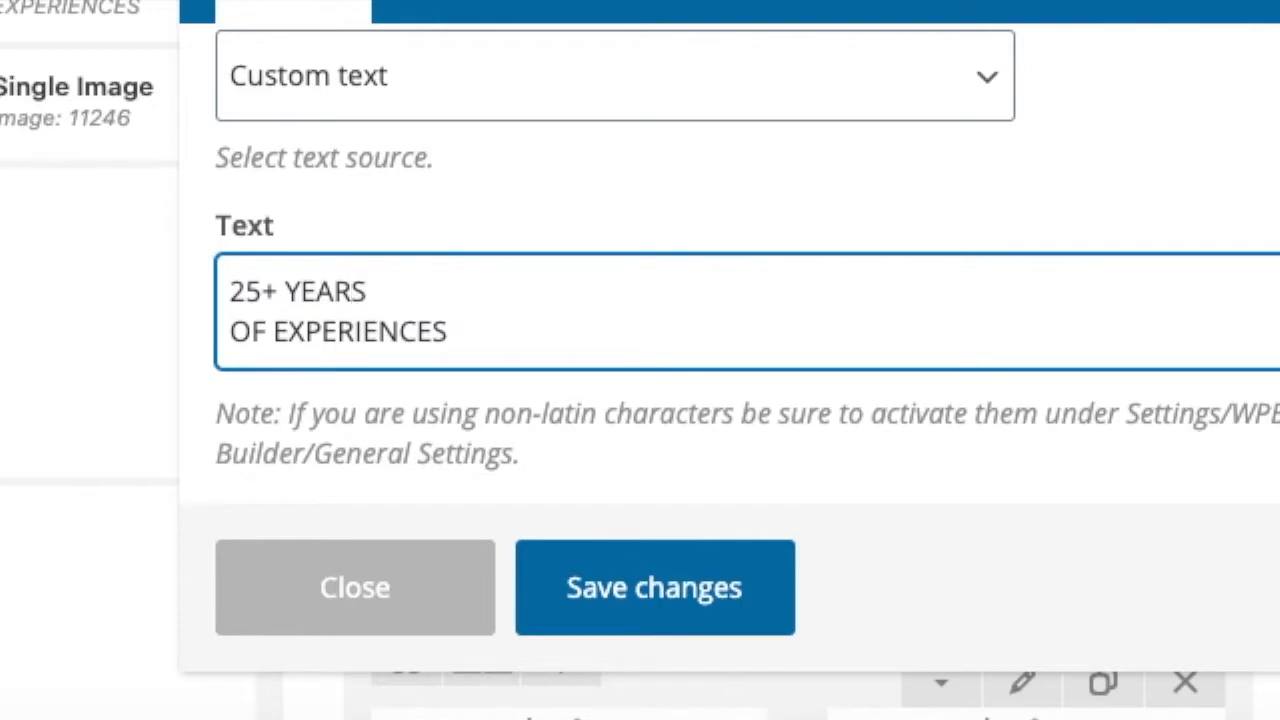
{"action": "scroll", "coordinate": [537, 380], "scroll_direction": "down", "scroll_amount": 2}
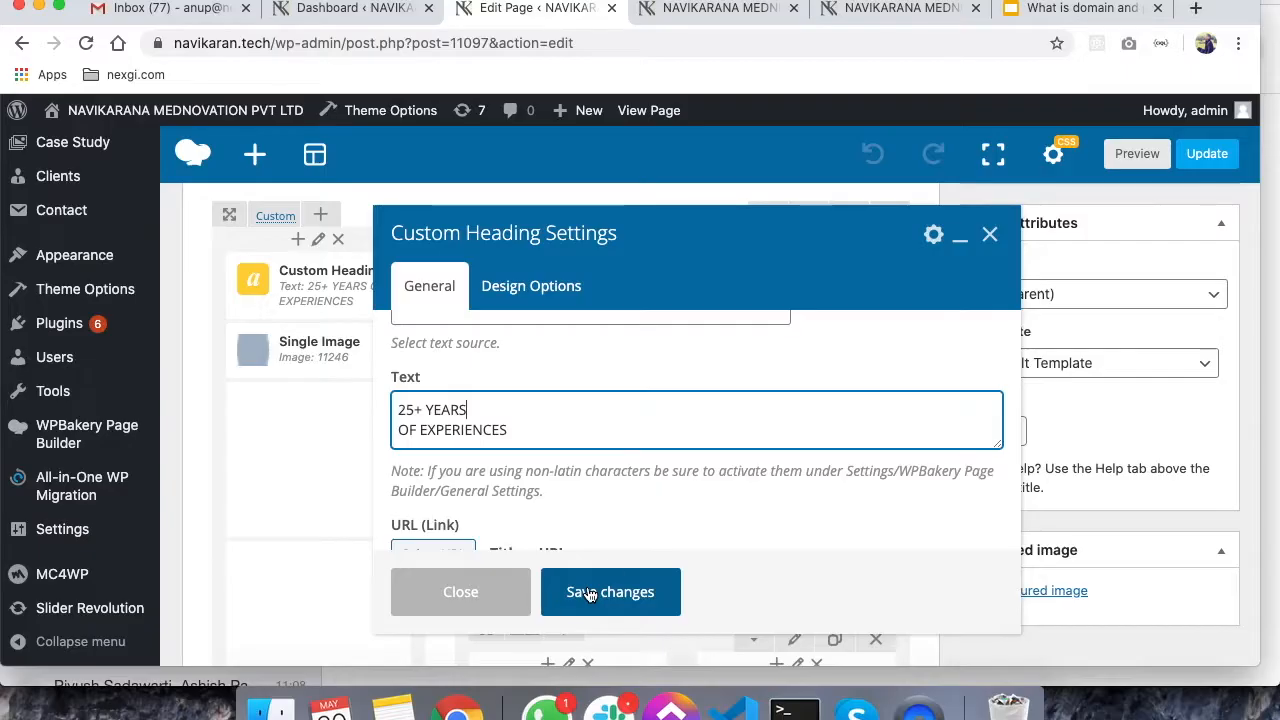
{"action": "left_click", "coordinate": [613, 592]}
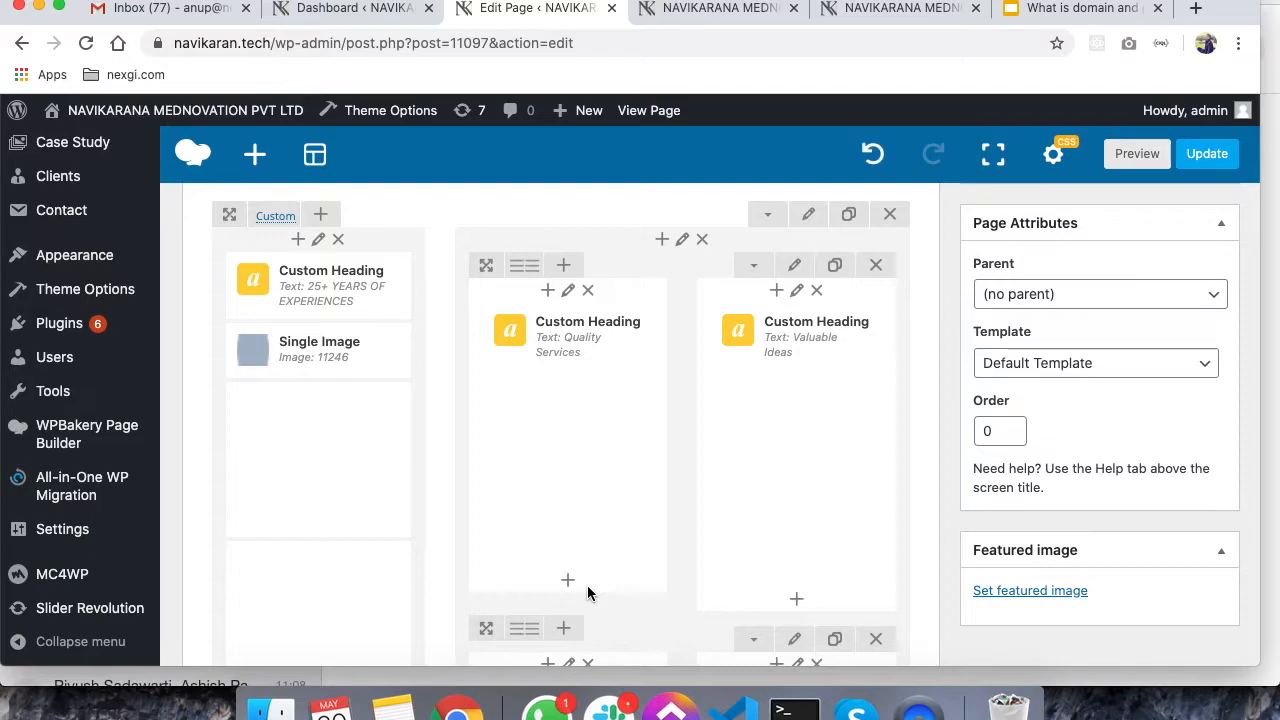
Examine the live page's 25+ YEARS OF EXPERIENCES section and the We Do Things Differently section for comparison with the builder rows
{"action": "mouse_move", "coordinate": [587, 480]}
{"action": "scroll", "coordinate": [586, 480], "scroll_direction": "up", "scroll_amount": 1}
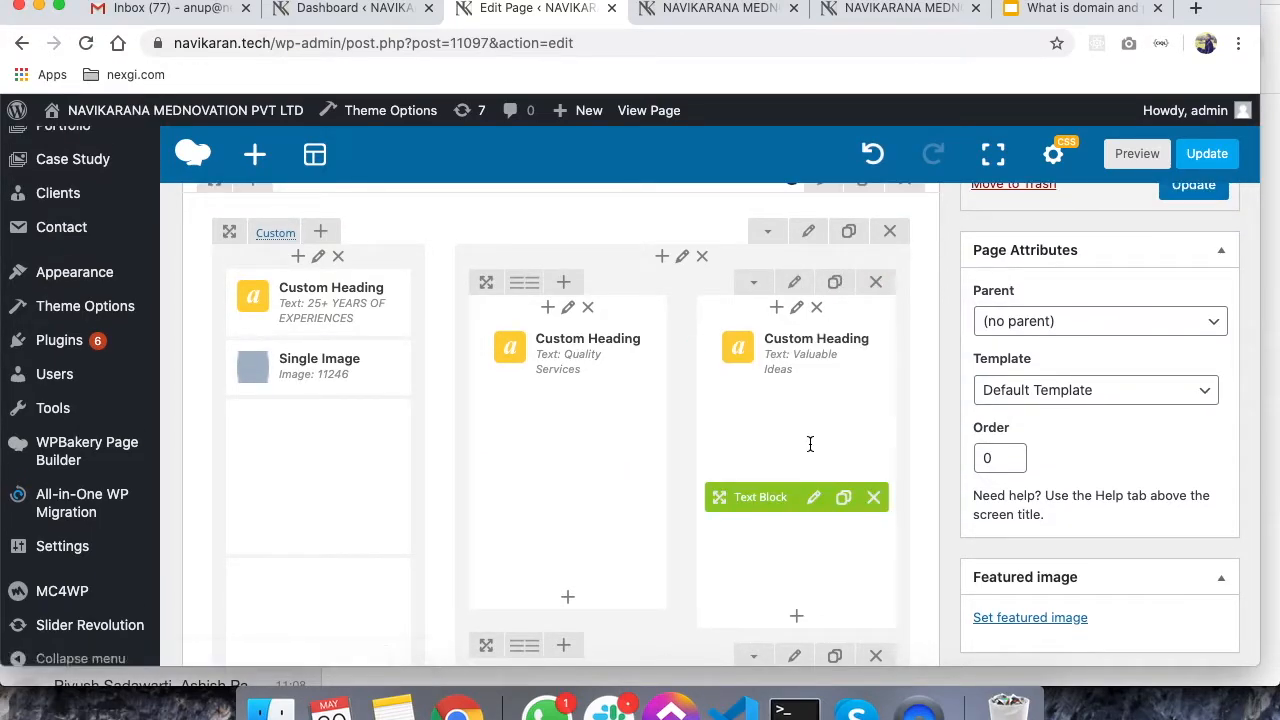
{"action": "key", "text": "ctrl+Tab"}
{"action": "scroll", "coordinate": [605, 347], "scroll_direction": "down", "scroll_amount": 3}
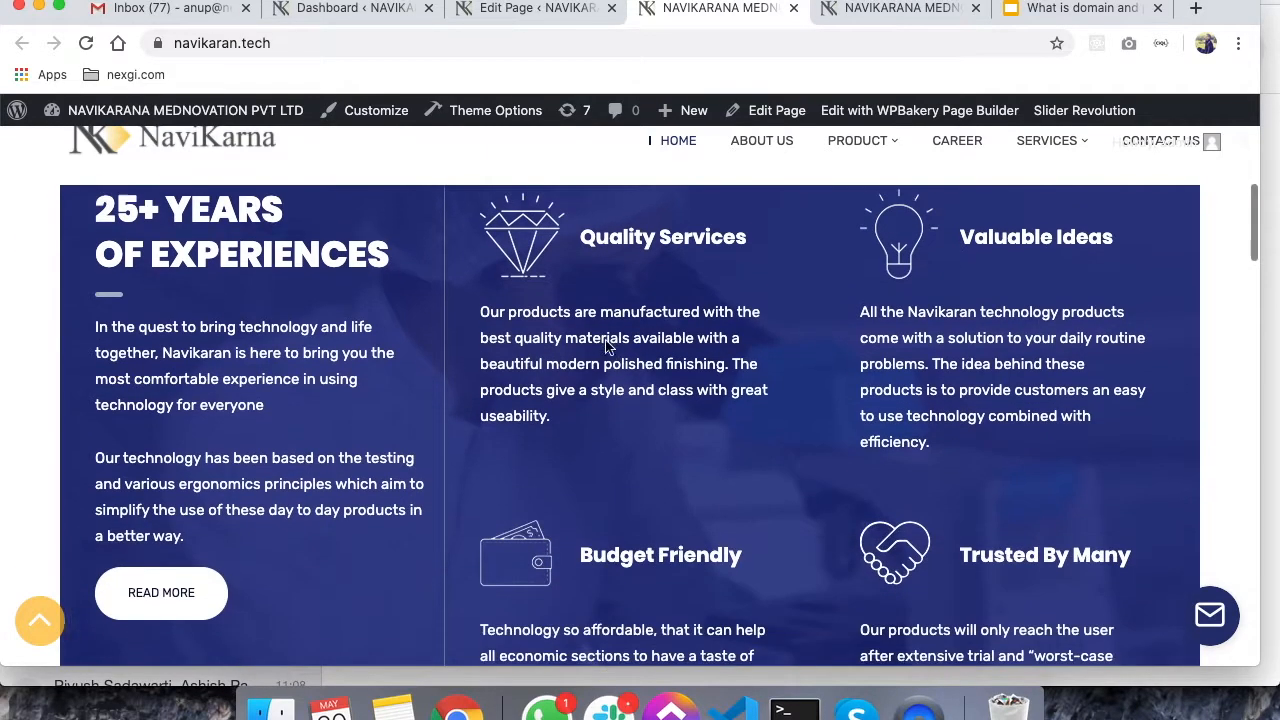
{"action": "scroll", "coordinate": [491, 357], "scroll_direction": "up", "scroll_amount": 5}
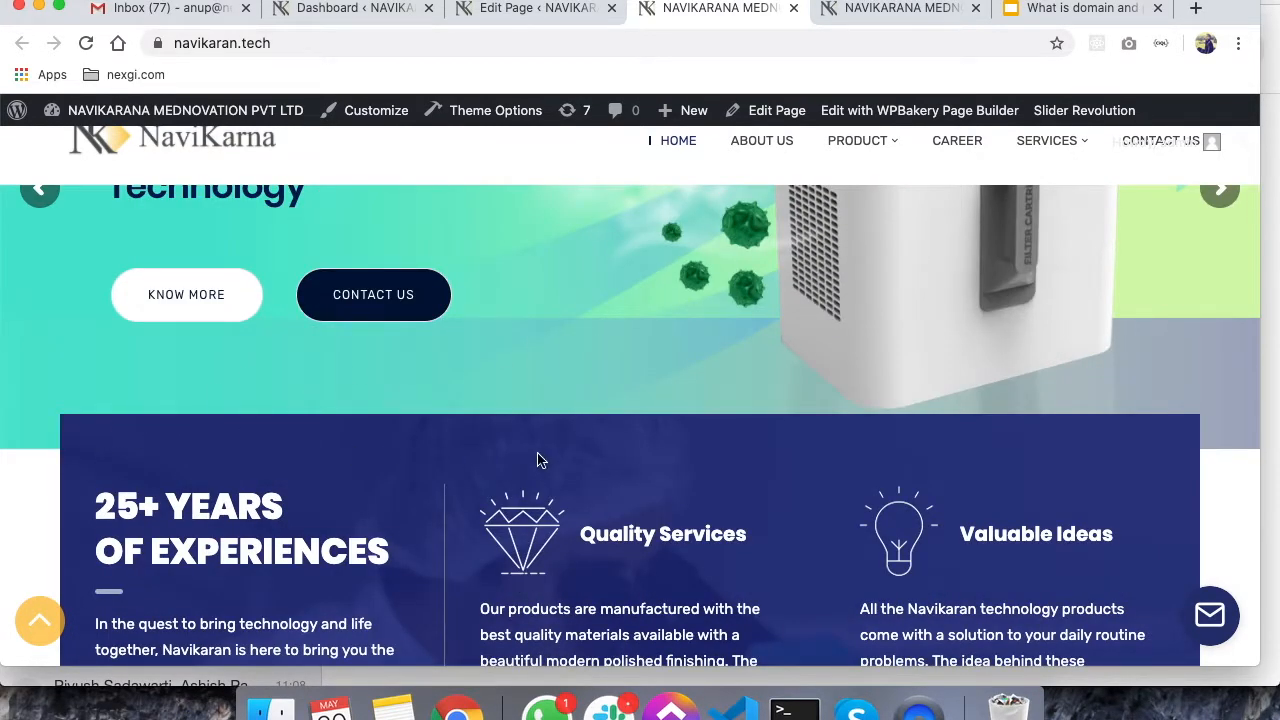
{"action": "scroll", "coordinate": [634, 488], "scroll_direction": "down", "scroll_amount": 1}
{"action": "scroll", "coordinate": [237, 350], "scroll_direction": "up", "scroll_amount": 1}
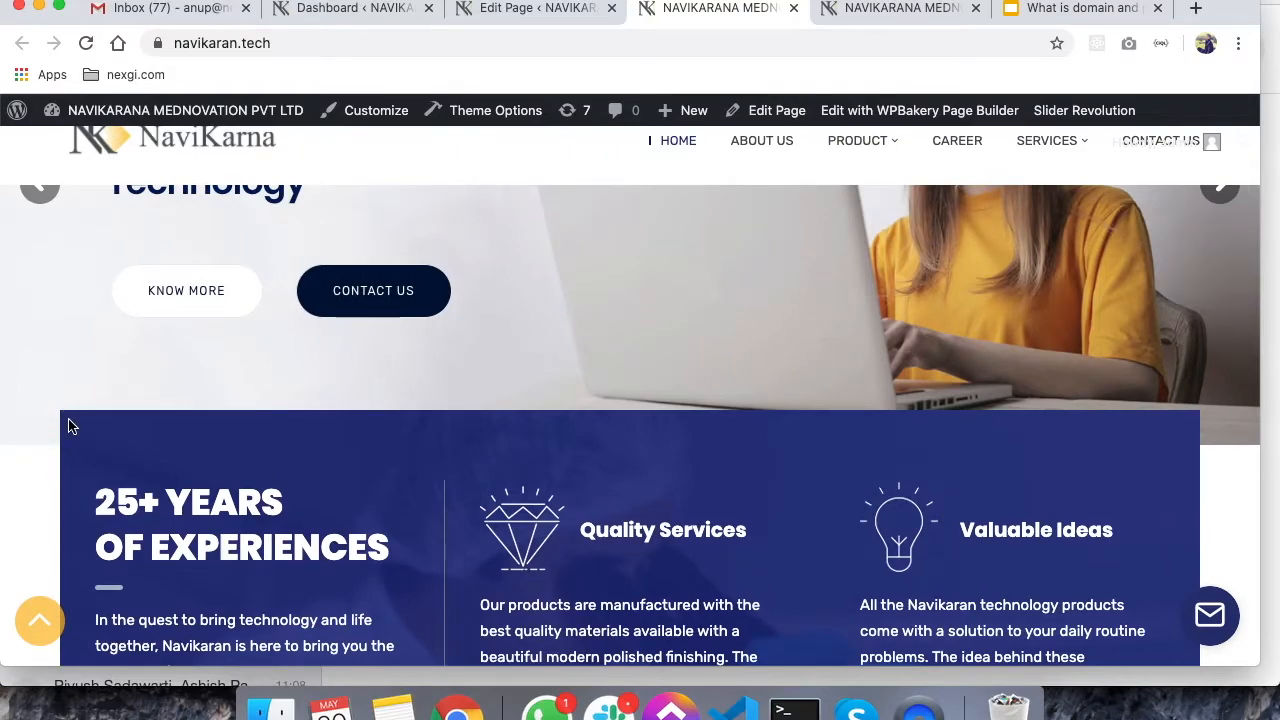
{"action": "scroll", "coordinate": [70, 428], "scroll_direction": "down", "scroll_amount": 5}
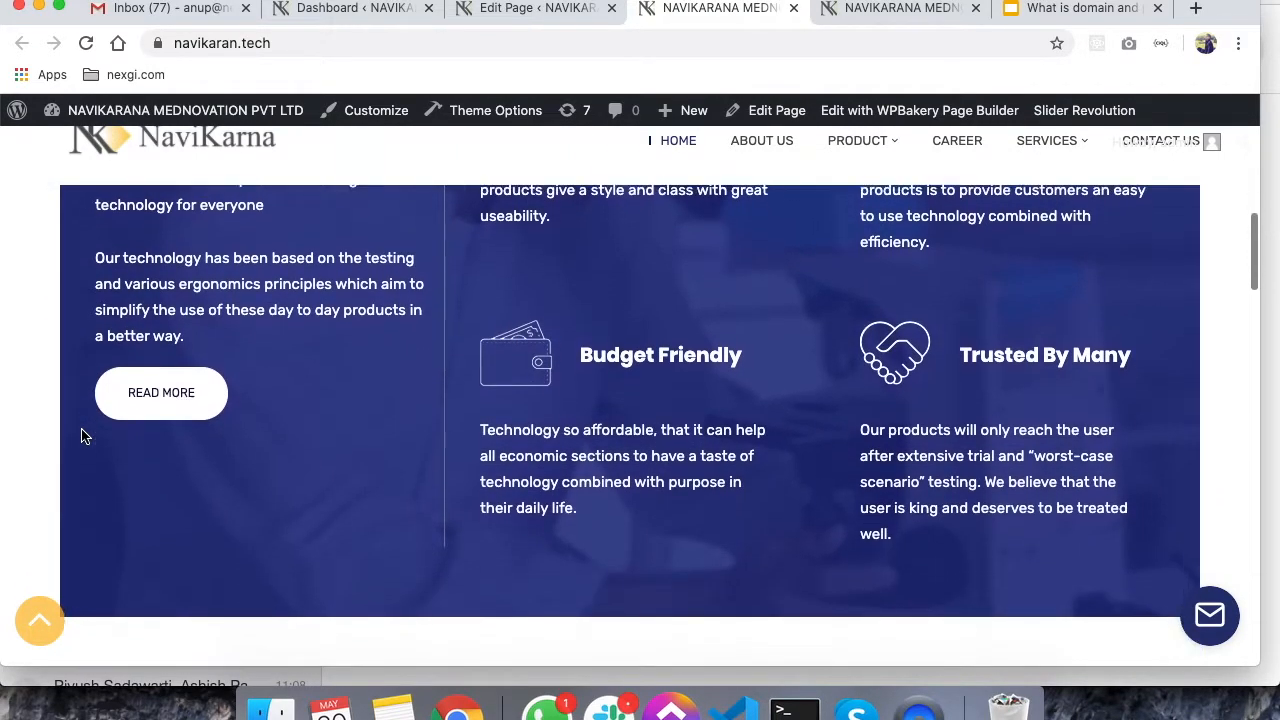
{"action": "scroll", "coordinate": [85, 436], "scroll_direction": "down", "scroll_amount": 5}
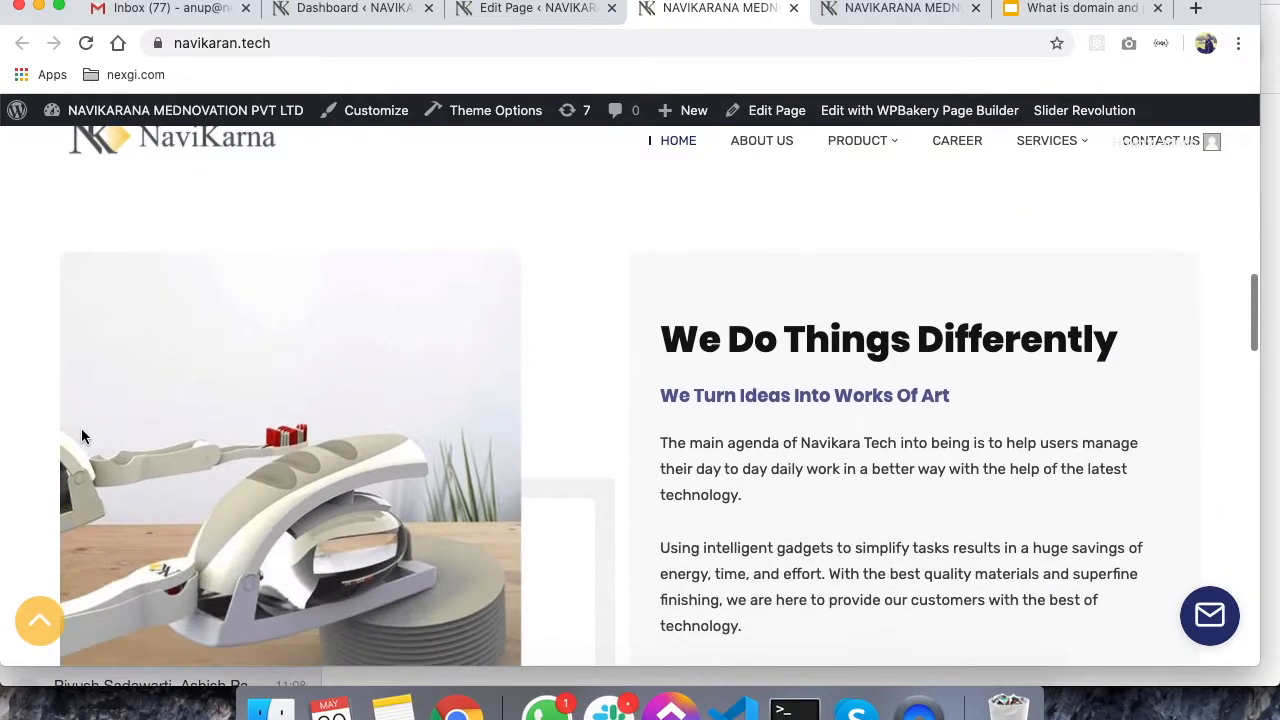
{"action": "scroll", "coordinate": [216, 384], "scroll_direction": "down", "scroll_amount": 2}
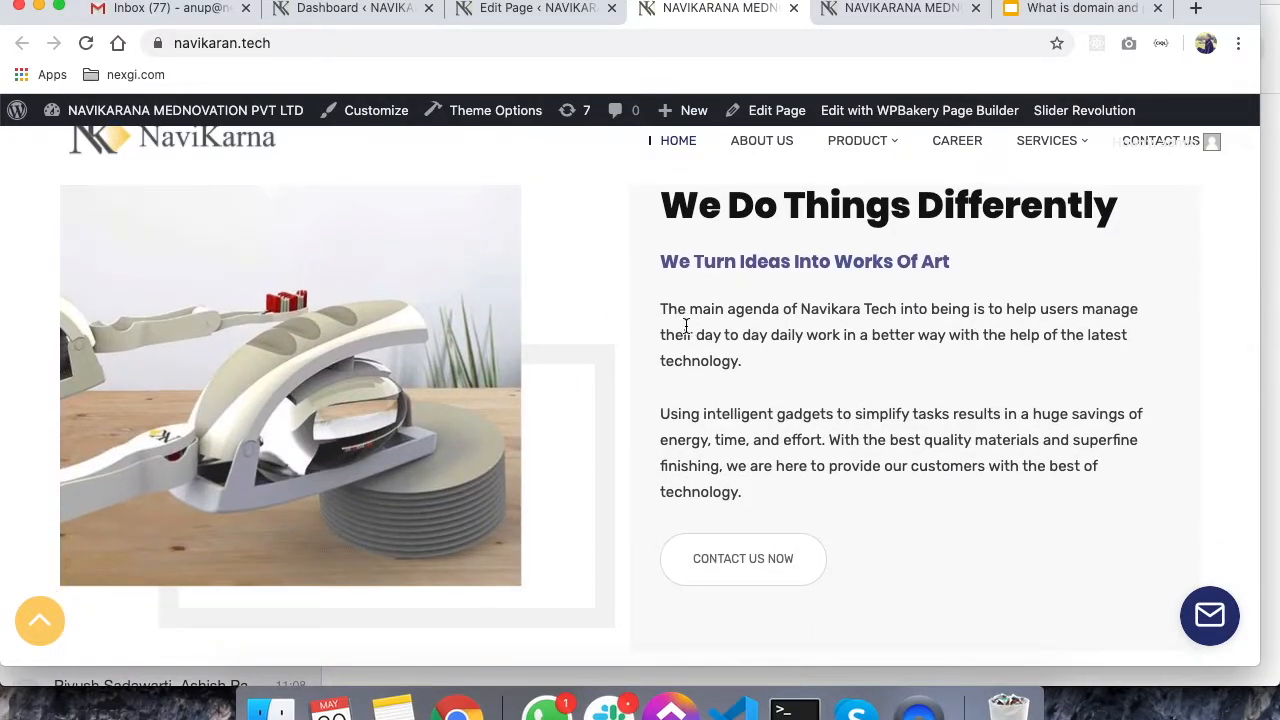
{"action": "scroll", "coordinate": [686, 323], "scroll_direction": "up", "scroll_amount": 1}
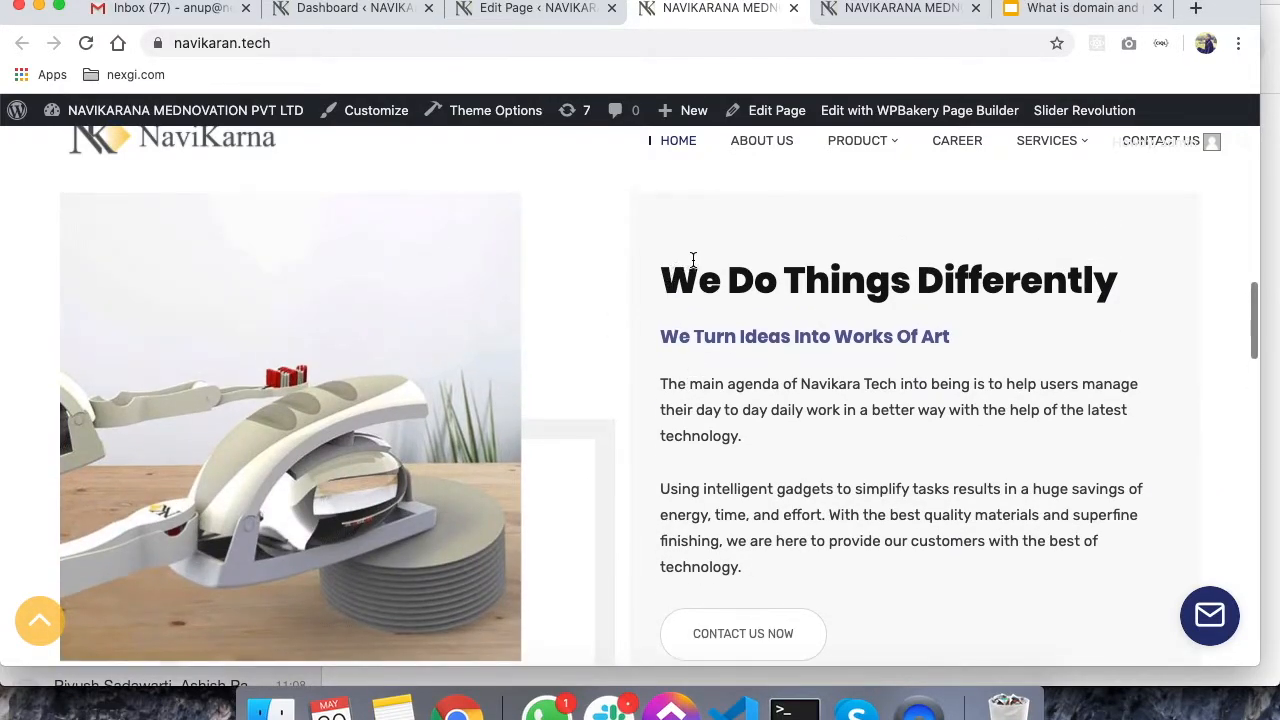
{"action": "scroll", "coordinate": [712, 400], "scroll_direction": "down", "scroll_amount": 1}
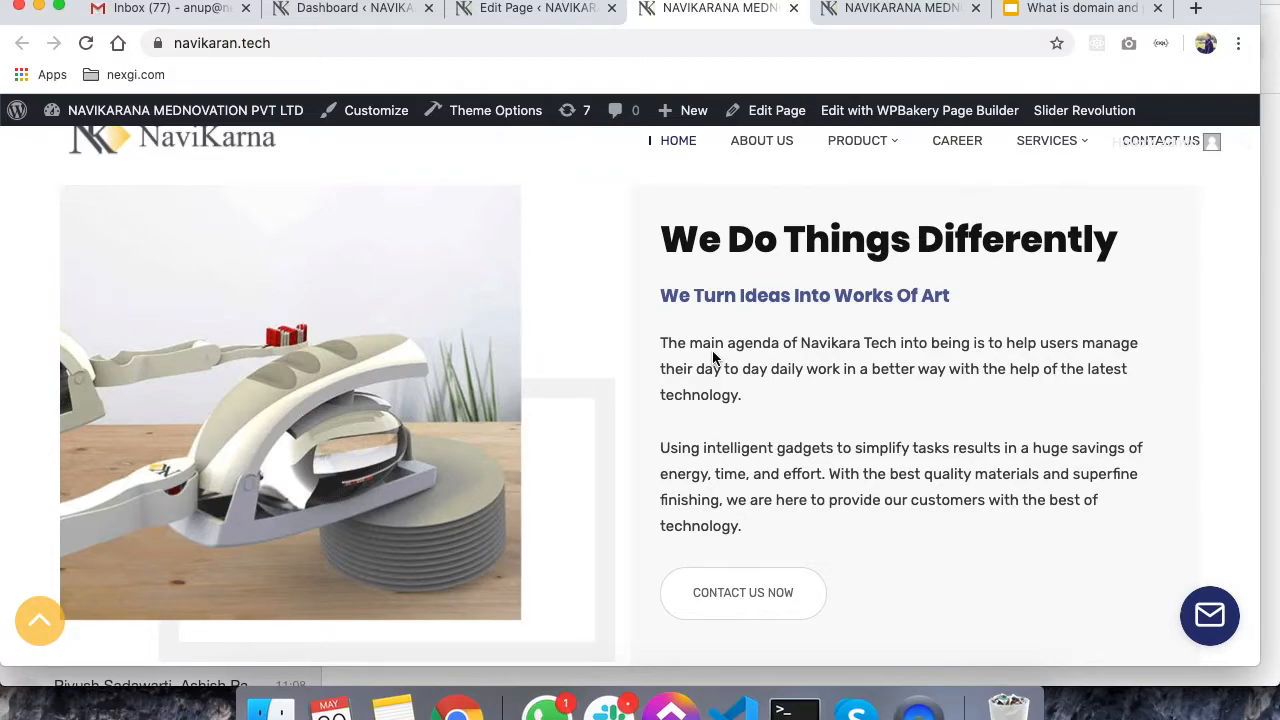
{"action": "scroll", "coordinate": [833, 262], "scroll_direction": "up", "scroll_amount": 2}
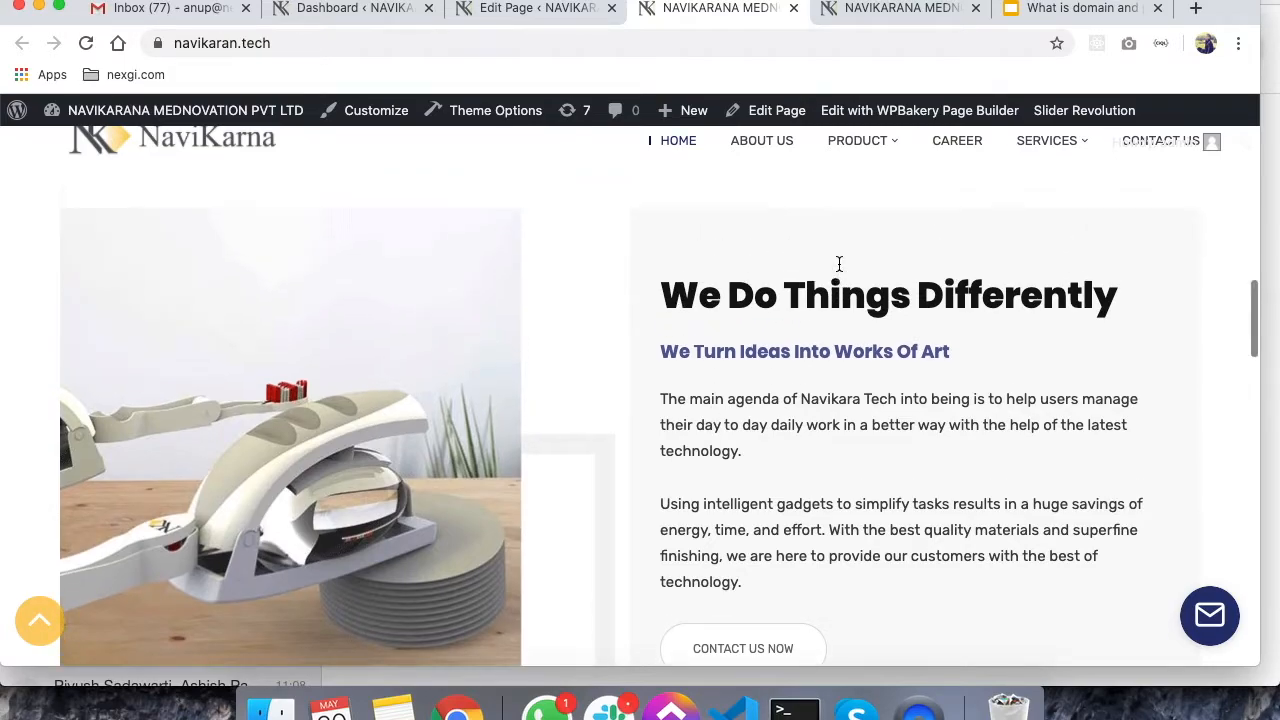
{"action": "scroll", "coordinate": [839, 263], "scroll_direction": "up", "scroll_amount": 10}
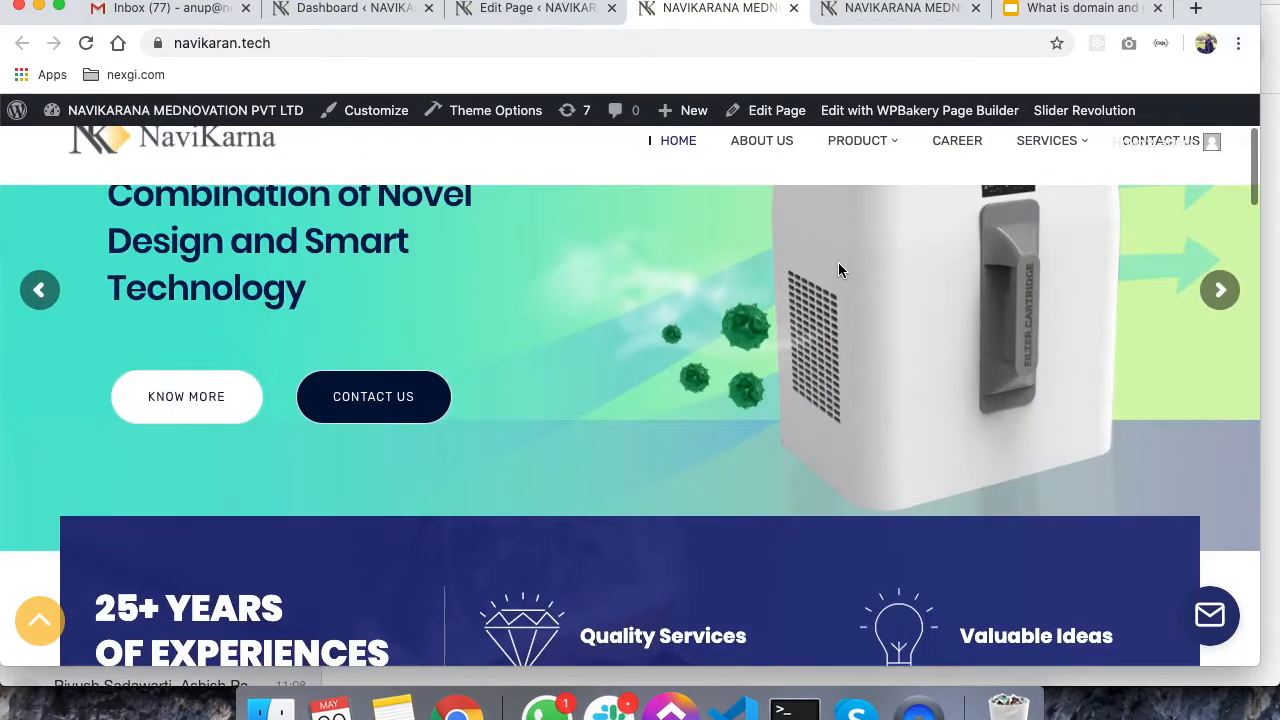
{"action": "scroll", "coordinate": [720, 389], "scroll_direction": "down", "scroll_amount": 6}
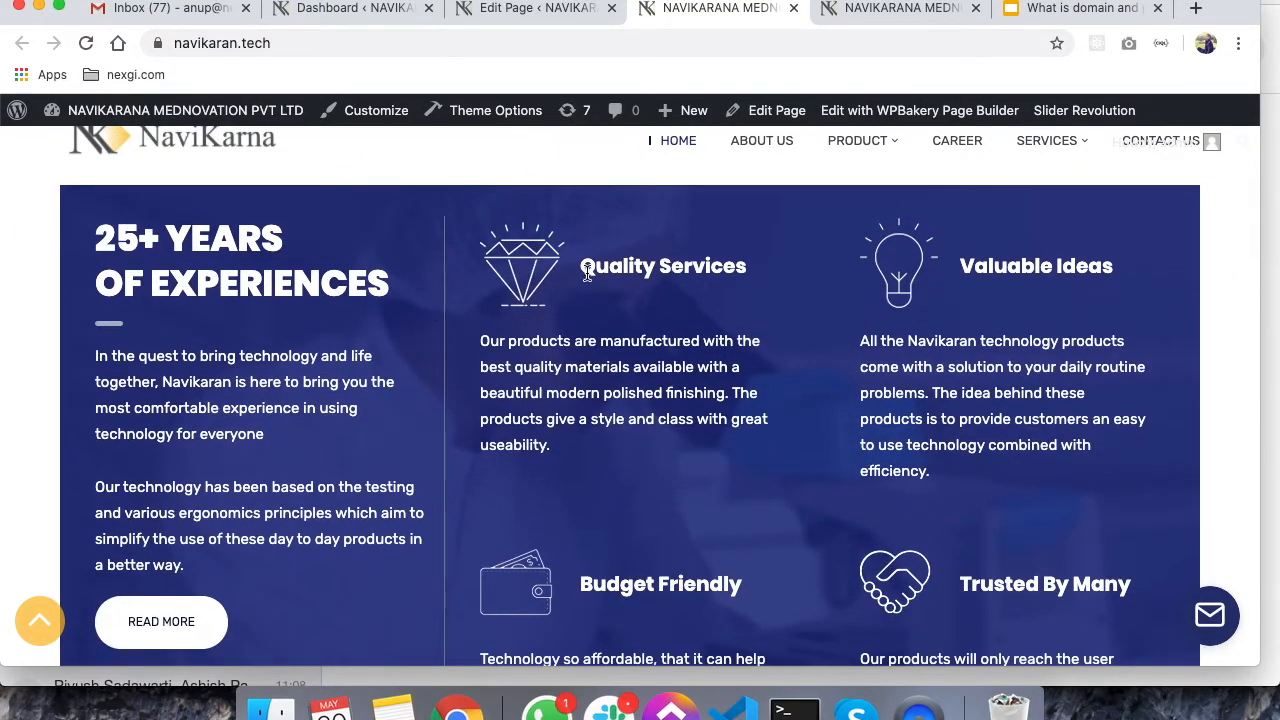
Return to the page editor, toggle the row of the 25+ YEARS section, and find the We Do Things Differently row in the builder
{"action": "left_click", "coordinate": [507, 10]}
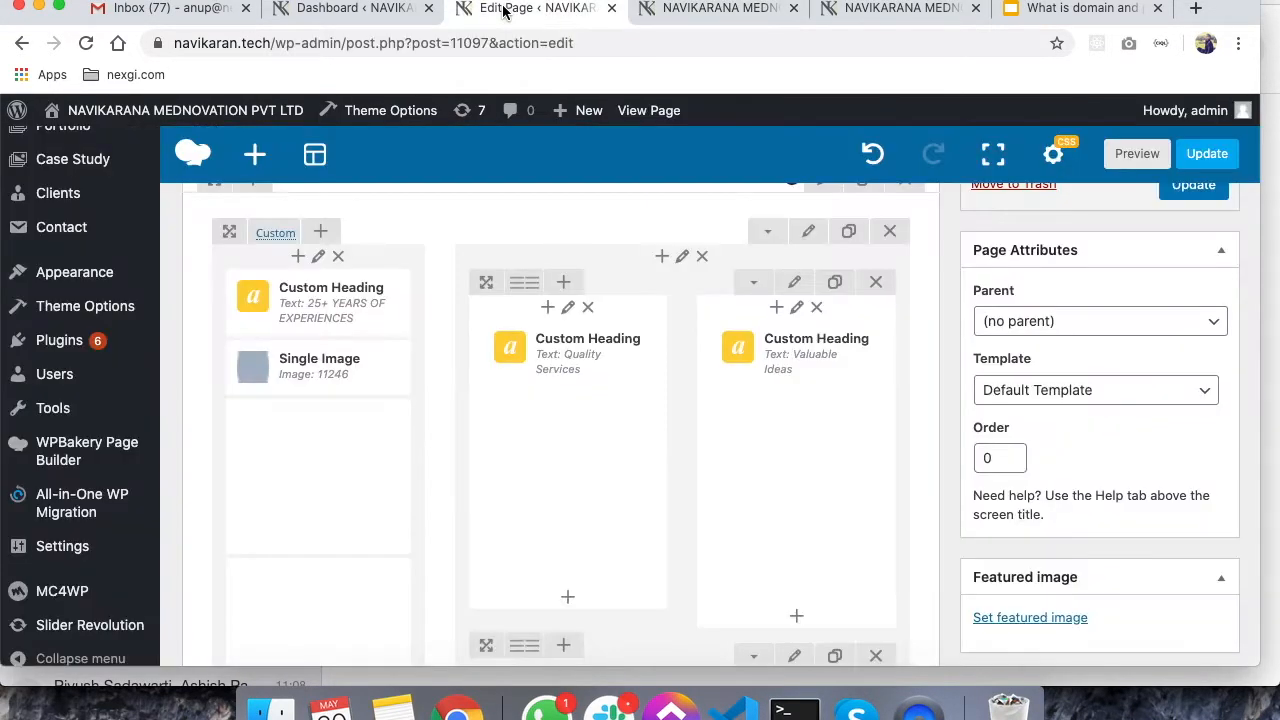
{"action": "left_click", "coordinate": [768, 238]}
{"action": "left_click", "coordinate": [768, 238]}
{"action": "left_click", "coordinate": [768, 238]}
{"action": "left_click", "coordinate": [768, 238]}
{"action": "left_click", "coordinate": [768, 238]}
{"action": "left_click", "coordinate": [768, 238]}
{"action": "left_click", "coordinate": [768, 238]}
{"action": "left_click", "coordinate": [768, 238]}
{"action": "scroll", "coordinate": [750, 433], "scroll_direction": "down", "scroll_amount": 1}
{"action": "scroll", "coordinate": [750, 433], "scroll_direction": "down", "scroll_amount": 10}
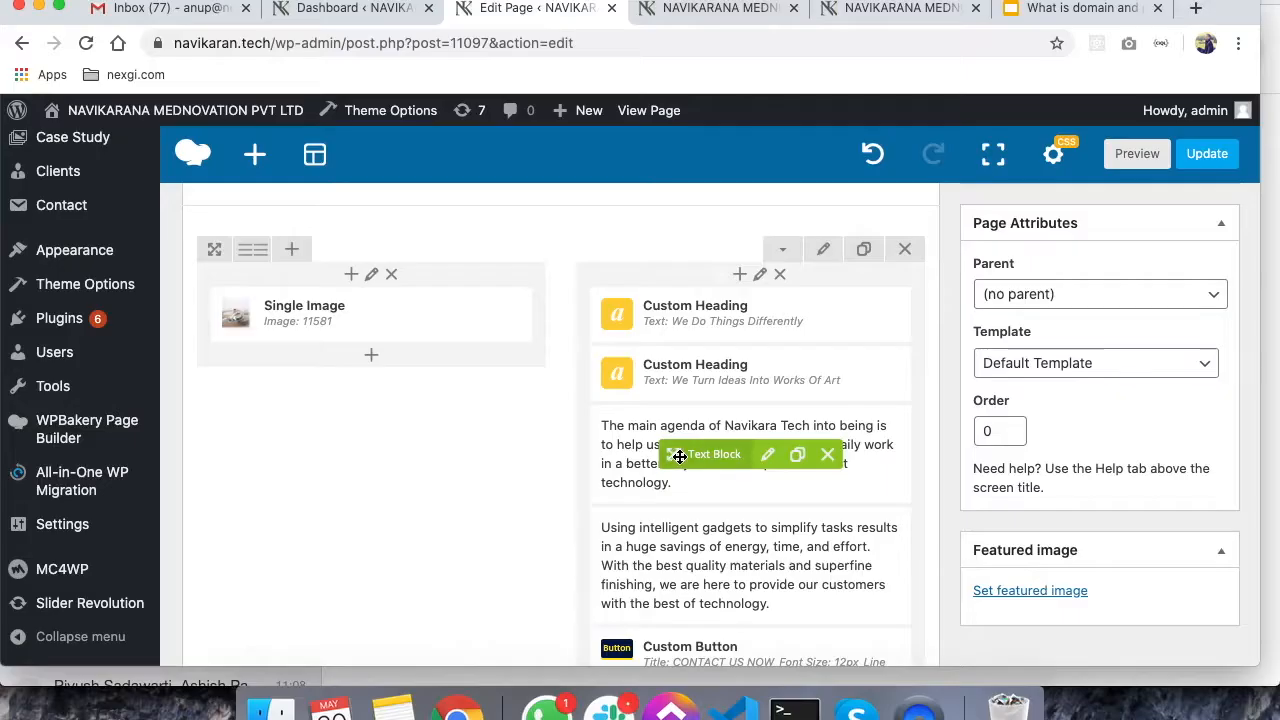
Compare the live page's We Do Things Differently section with its headings, text blocks and button in the page builder
{"action": "left_click", "coordinate": [679, 10]}
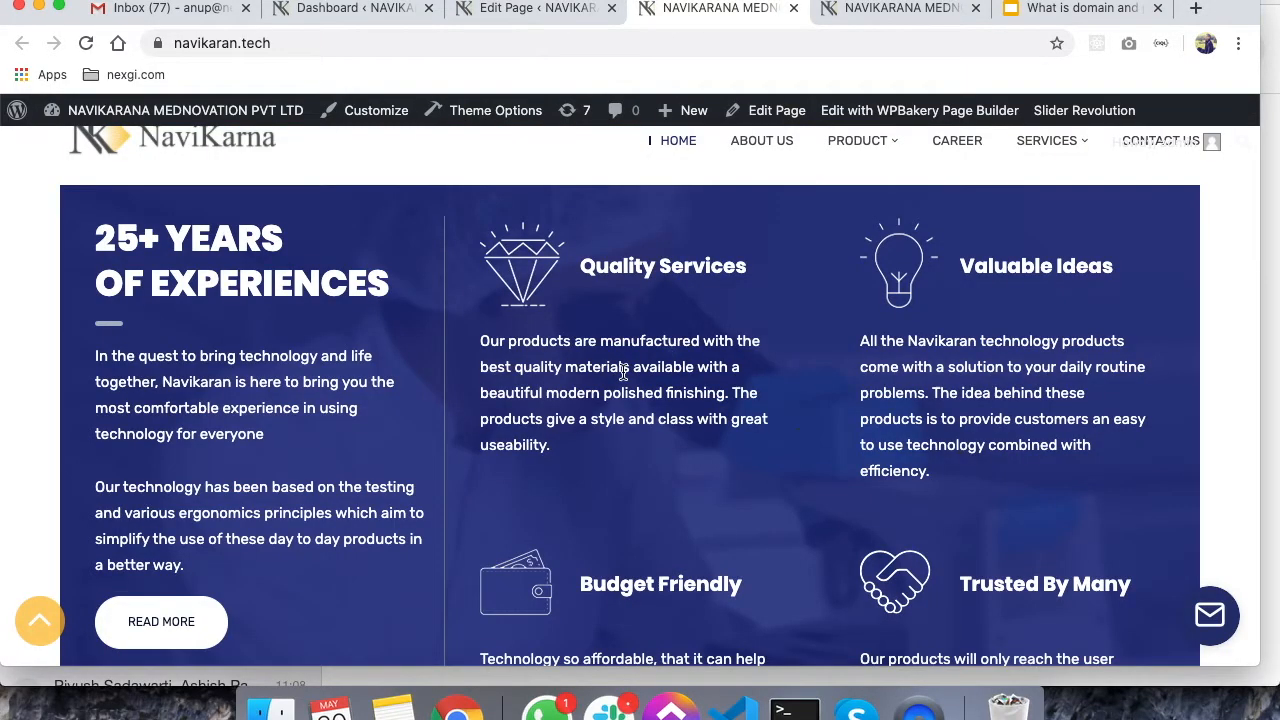
{"action": "scroll", "coordinate": [622, 372], "scroll_direction": "down", "scroll_amount": 5}
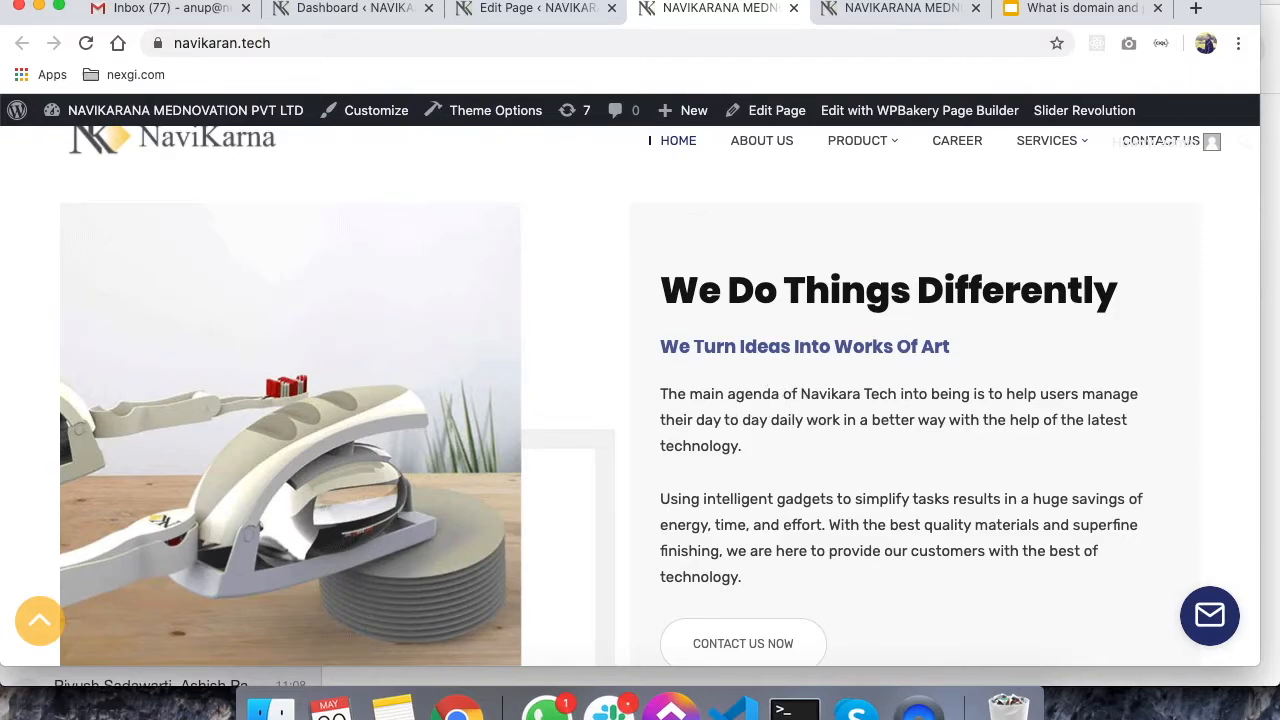
{"action": "left_click", "coordinate": [540, 12]}
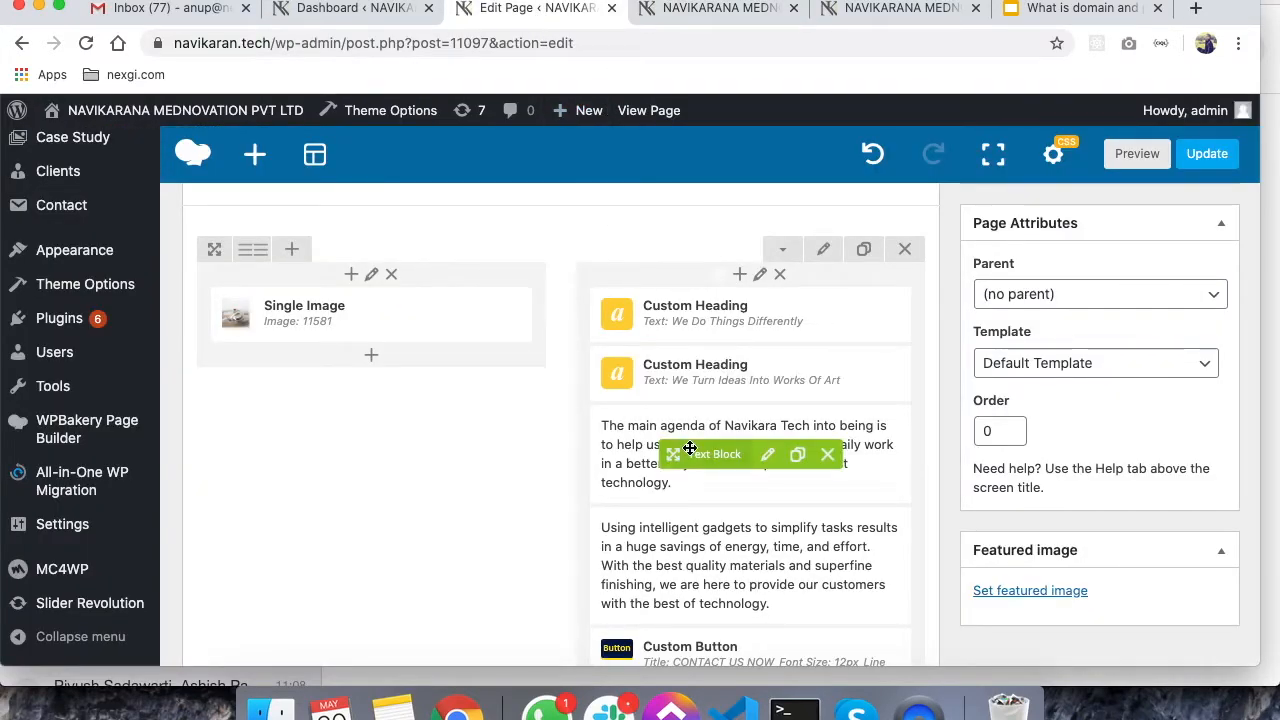
{"action": "scroll", "coordinate": [690, 460], "scroll_direction": "down", "scroll_amount": 2}
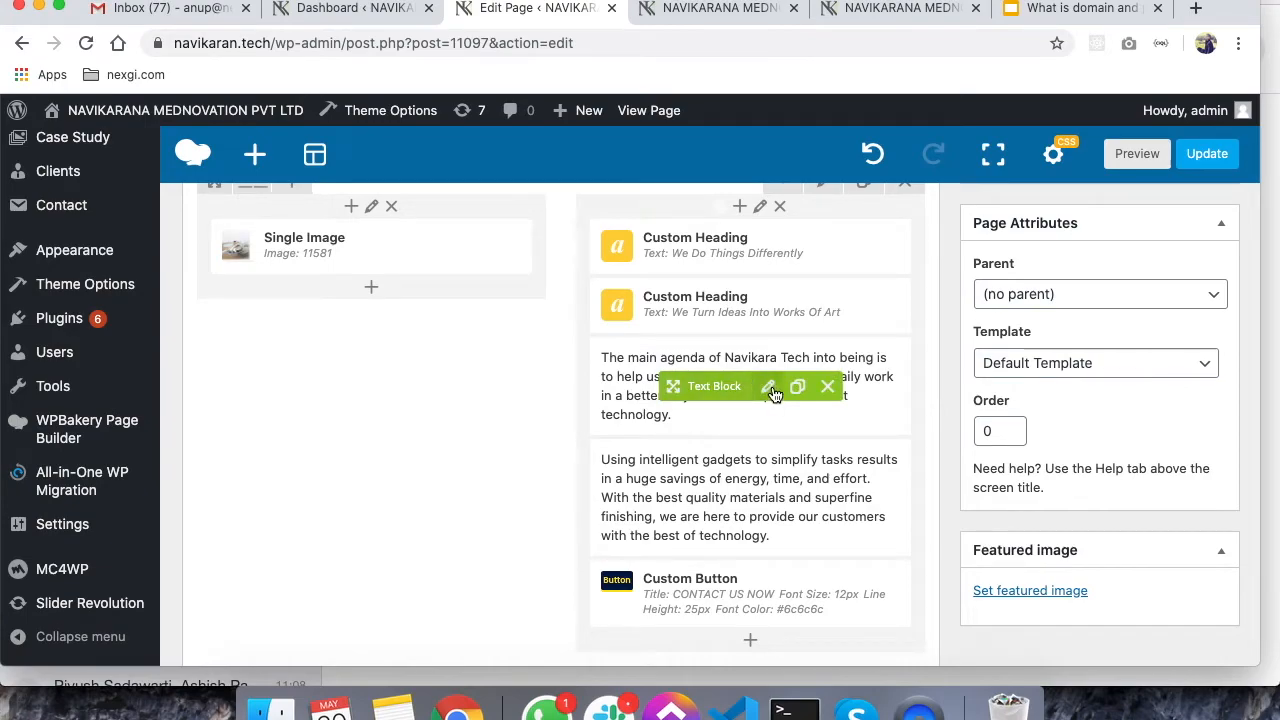
In the text block about the main agenda, try bold and link formatting on the word Navikara and undo it
{"action": "left_click", "coordinate": [770, 388]}
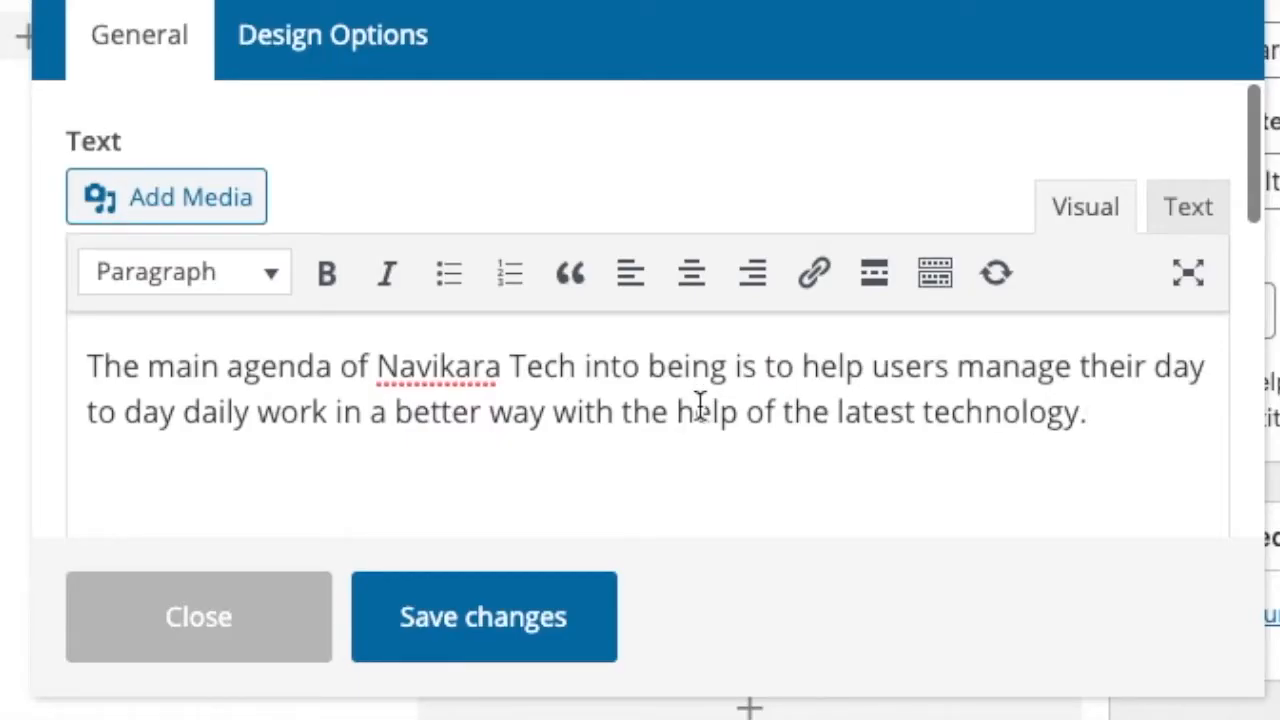
{"action": "triple_click", "coordinate": [443, 366]}
{"action": "left_click", "coordinate": [440, 363]}
{"action": "double_click", "coordinate": [458, 370]}
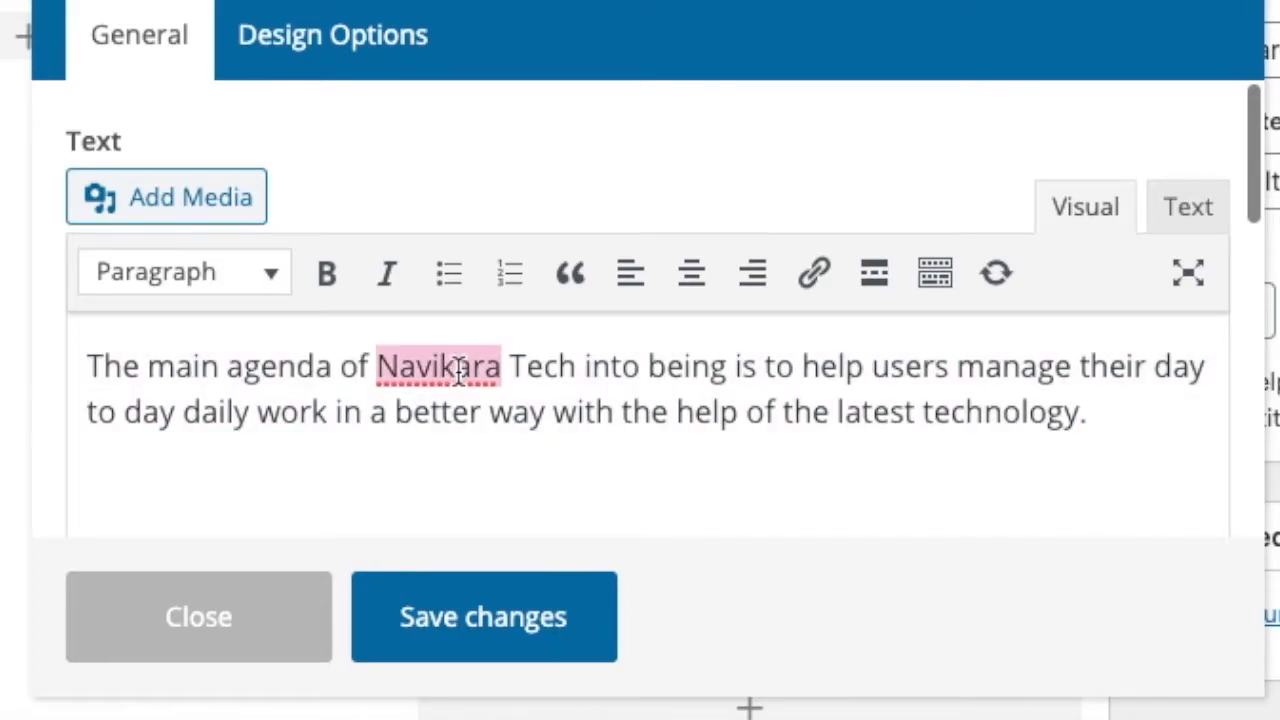
{"action": "left_click", "coordinate": [340, 286]}
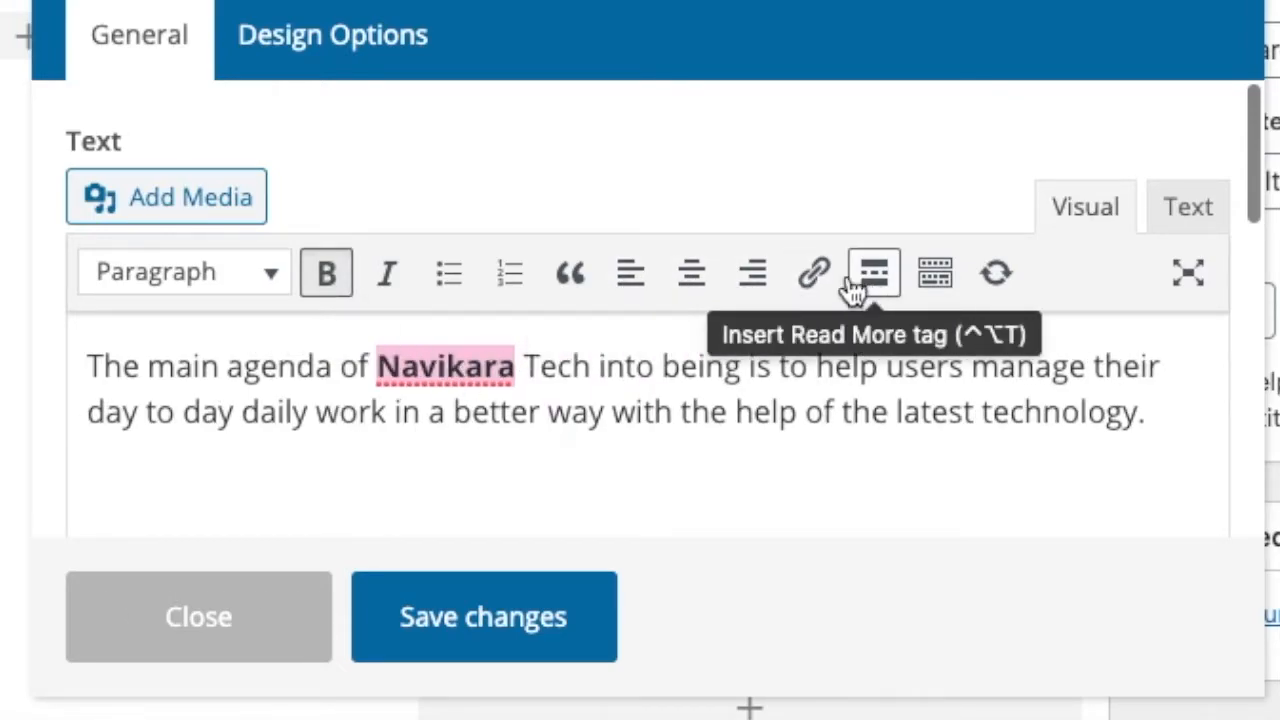
{"action": "left_click", "coordinate": [810, 275]}
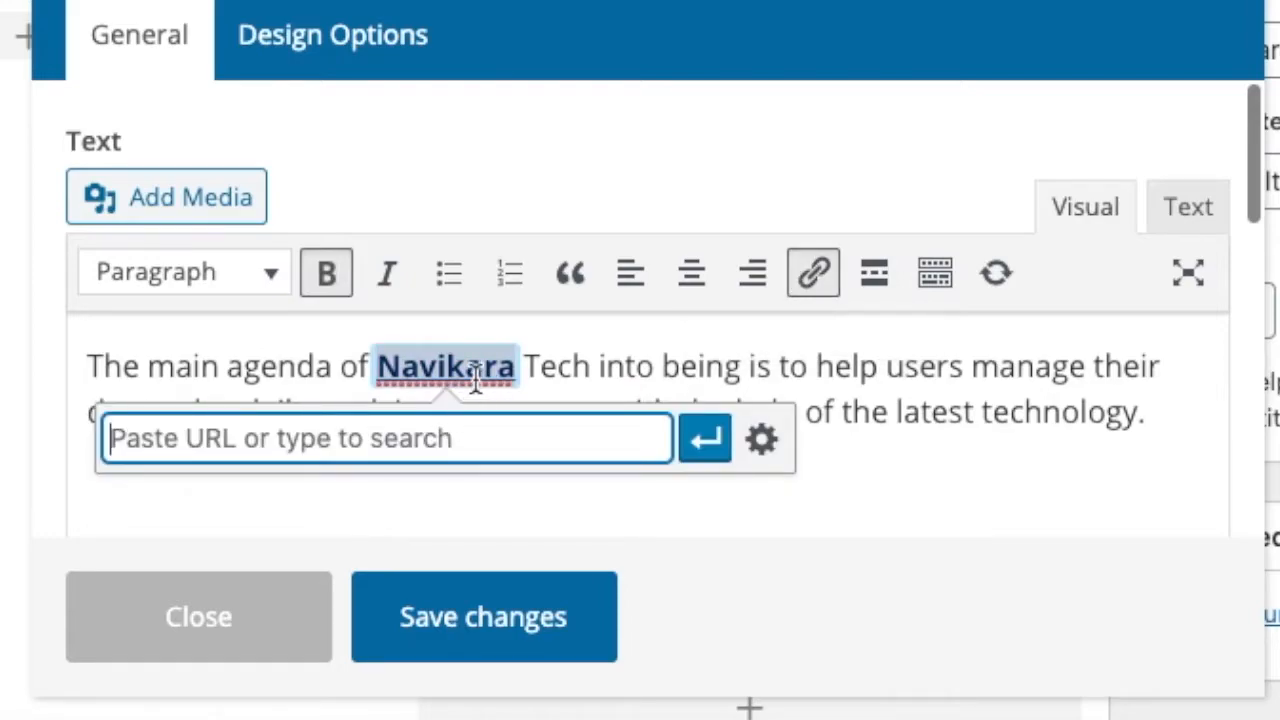
{"action": "left_click", "coordinate": [537, 373]}
{"action": "key", "text": "super+z"}
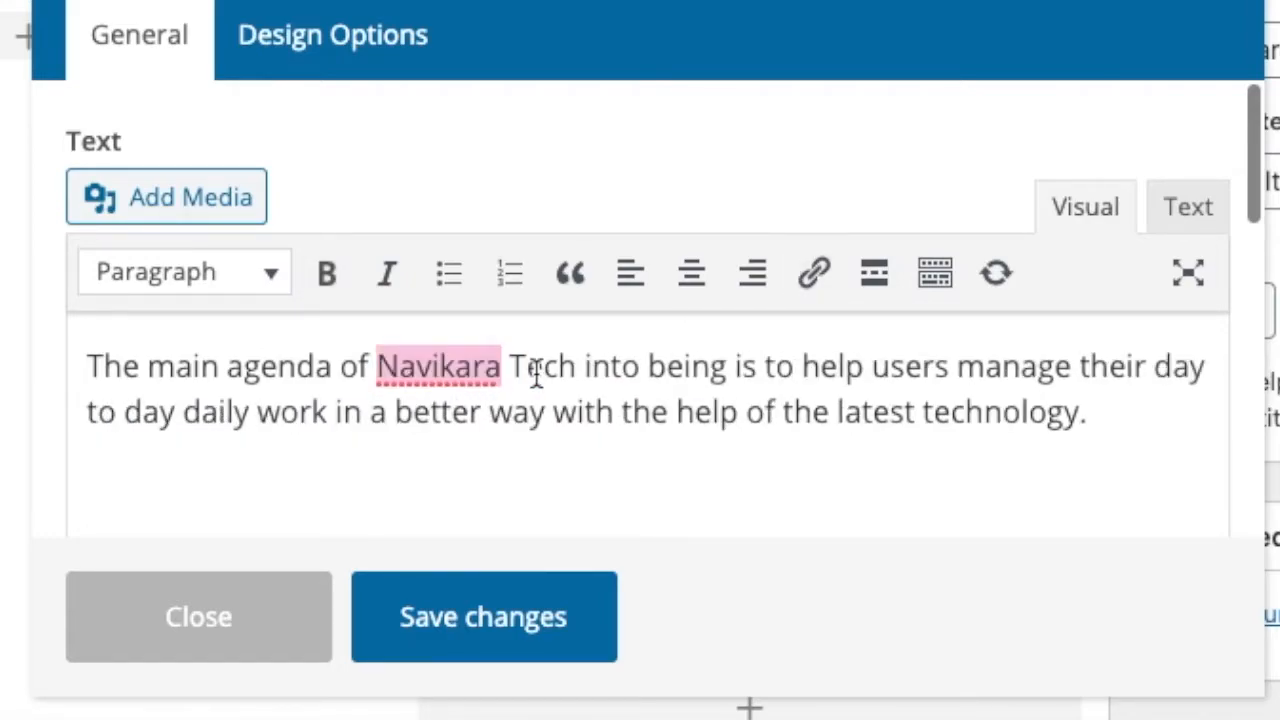
Try a numbered list with the items sfjsdf, sdf and sdf below the paragraph, and delete it again
{"action": "left_click", "coordinate": [1120, 437]}
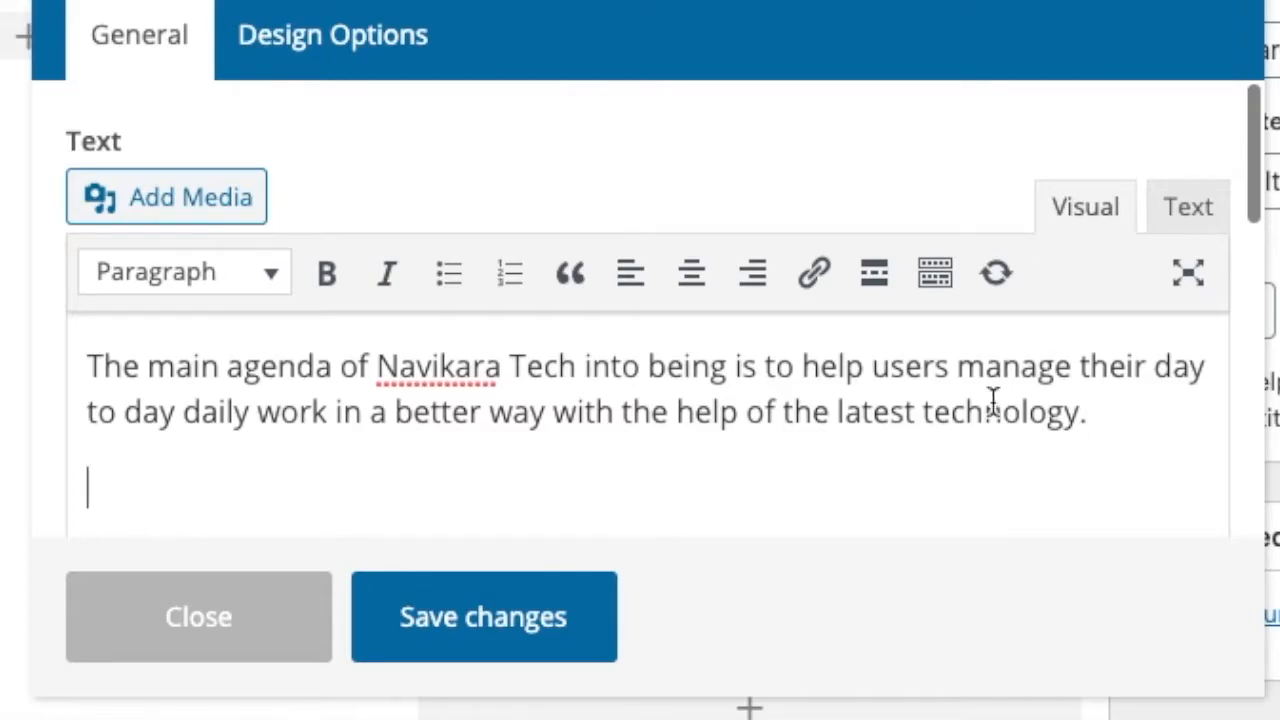
{"action": "left_click", "coordinate": [508, 278]}
{"action": "type", "text": "sfjsdf"}
{"action": "key", "text": "Return"}
{"action": "type", "text": "sdf"}
{"action": "key", "text": "Return"}
{"action": "type", "text": "sdf"}
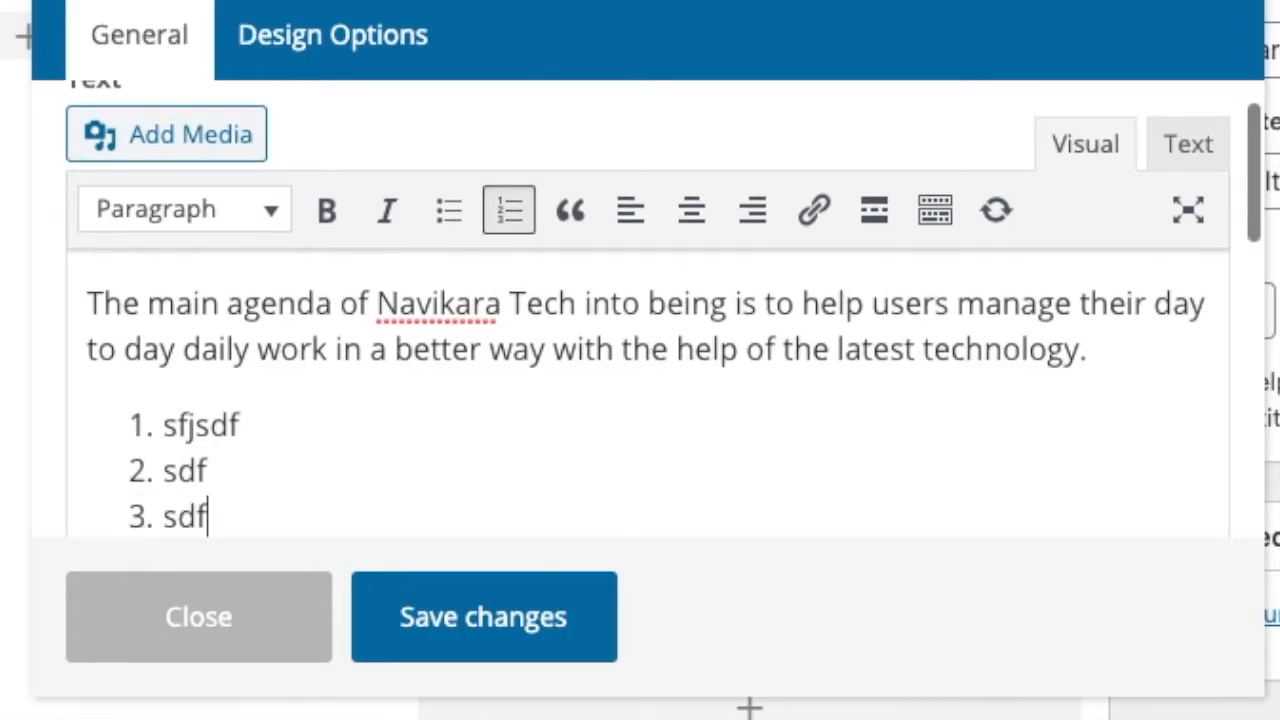
{"action": "key", "text": "BackSpace"}
{"action": "key", "text": "BackSpace"}
{"action": "key", "text": "BackSpace"}
{"action": "key", "text": "BackSpace"}
{"action": "key", "text": "BackSpace"}
{"action": "key", "text": "BackSpace"}
{"action": "key", "text": "BackSpace"}
{"action": "key", "text": "BackSpace"}
{"action": "key", "text": "BackSpace"}
{"action": "key", "text": "BackSpace"}
{"action": "key", "text": "BackSpace"}
{"action": "key", "text": "BackSpace"}
{"action": "key", "text": "BackSpace"}
{"action": "key", "text": "BackSpace"}
{"action": "key", "text": "BackSpace"}
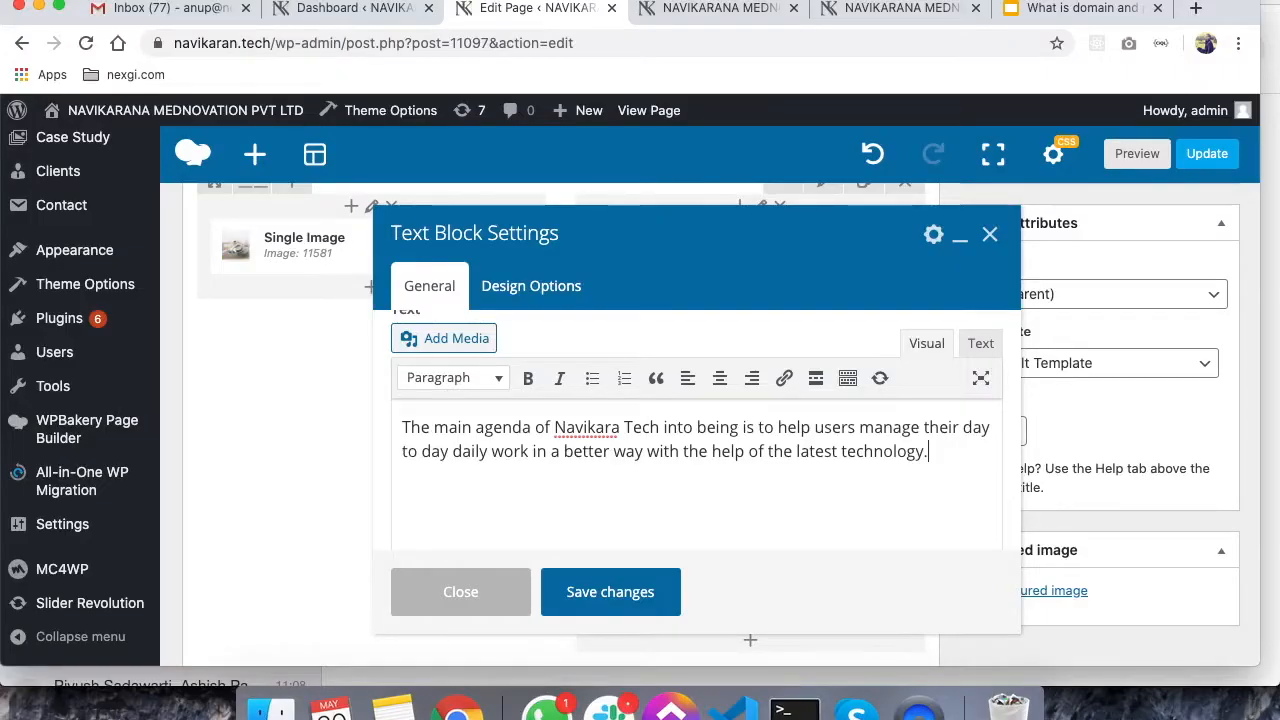
Insert the close-up portrait photo from the media library below the main agenda paragraph, and delete it again
{"action": "left_click", "coordinate": [427, 339]}
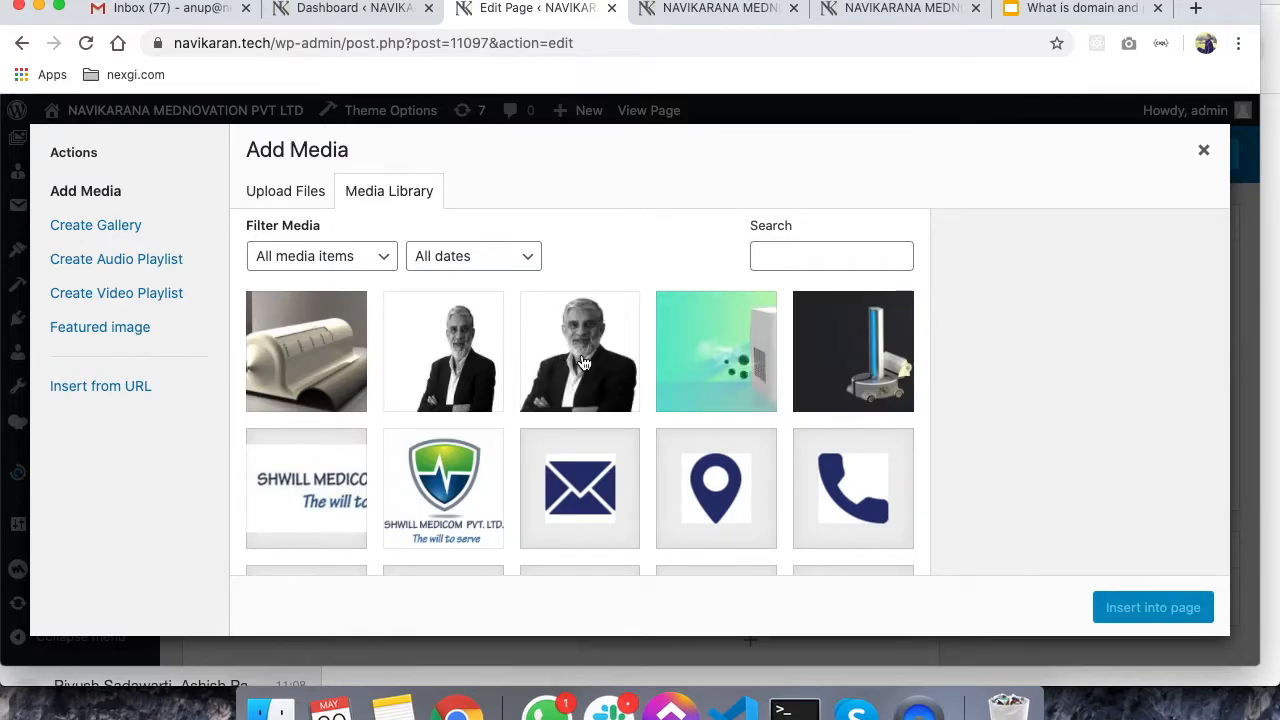
{"action": "left_click", "coordinate": [580, 362]}
{"action": "left_click", "coordinate": [1115, 610]}
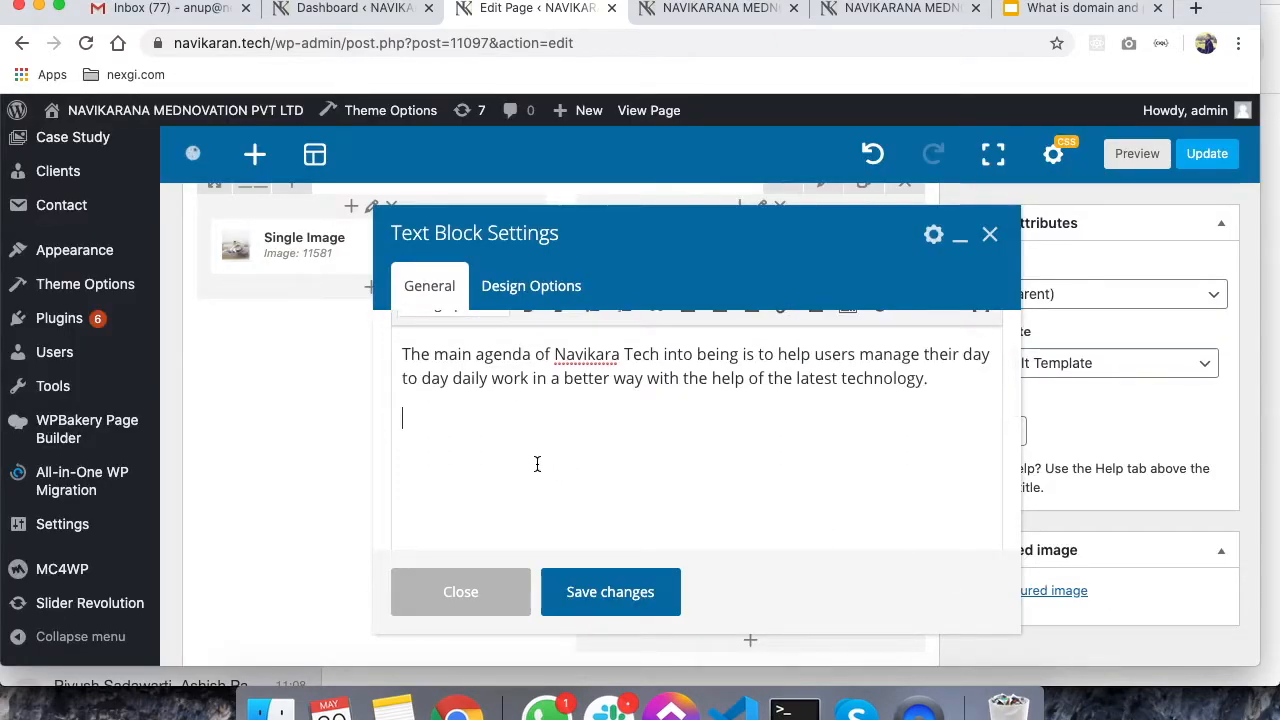
{"action": "scroll", "coordinate": [728, 464], "scroll_direction": "up", "scroll_amount": 3}
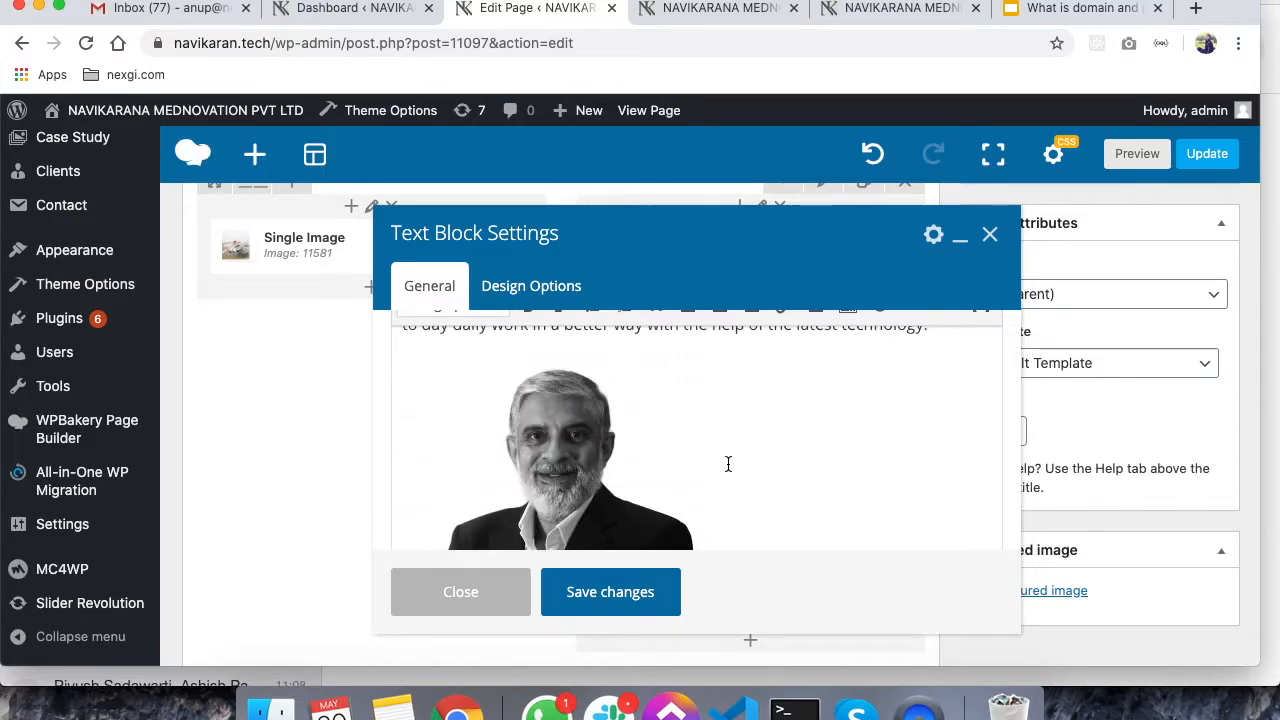
{"action": "key", "text": "BackSpace"}
Examine the media upload option and its Desktop file selection, cancel it, and close the text block settings without saving
{"action": "scroll", "coordinate": [487, 378], "scroll_direction": "up", "scroll_amount": 3}
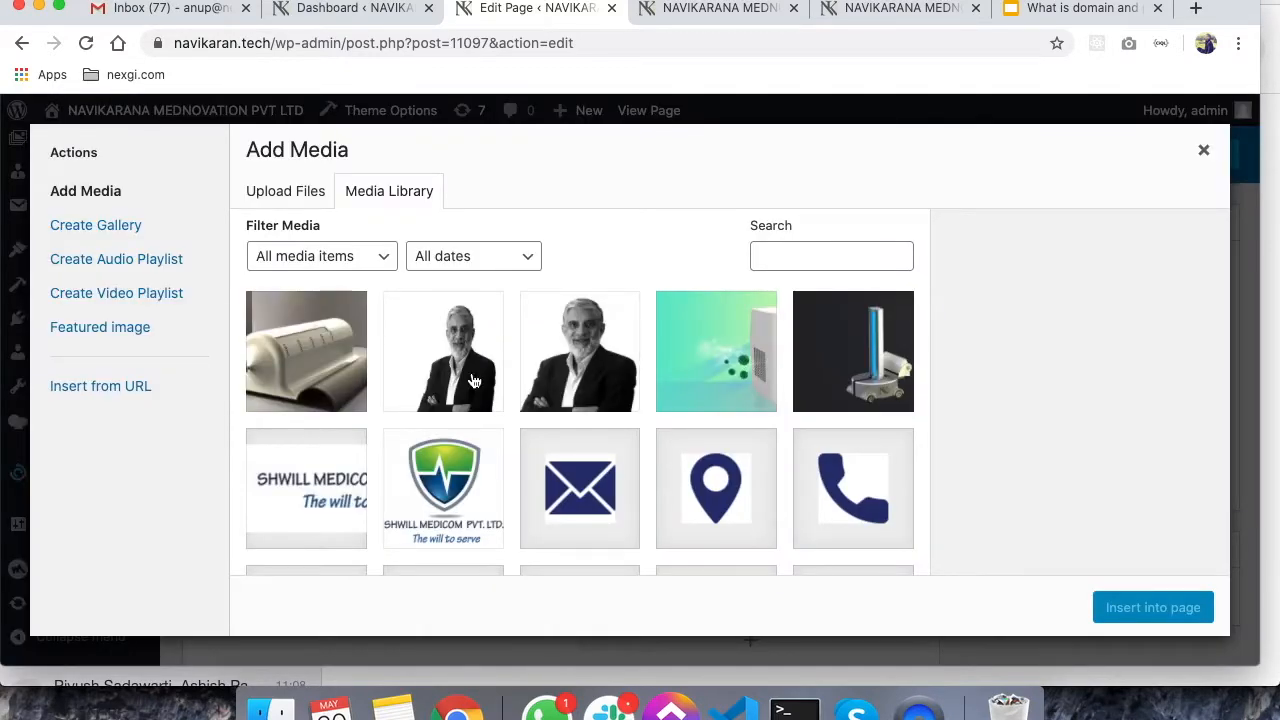
{"action": "left_click", "coordinate": [290, 198]}
{"action": "left_click", "coordinate": [703, 424]}
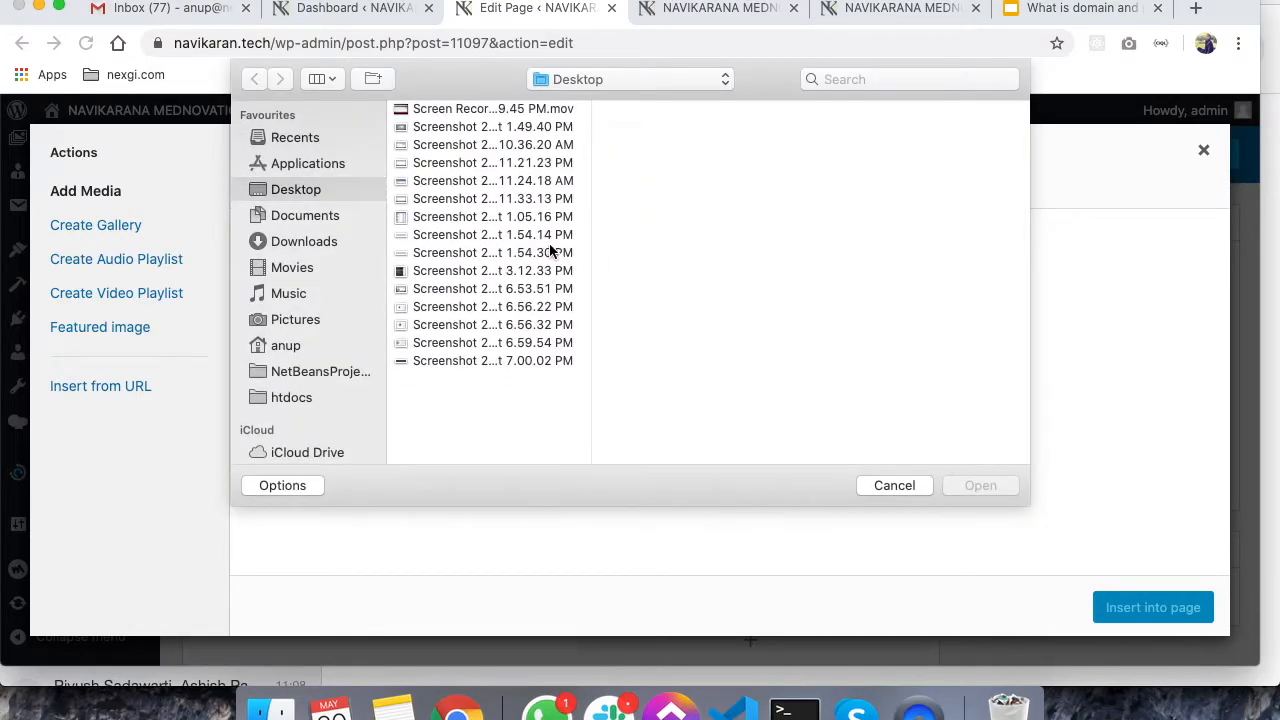
{"action": "left_click", "coordinate": [890, 487]}
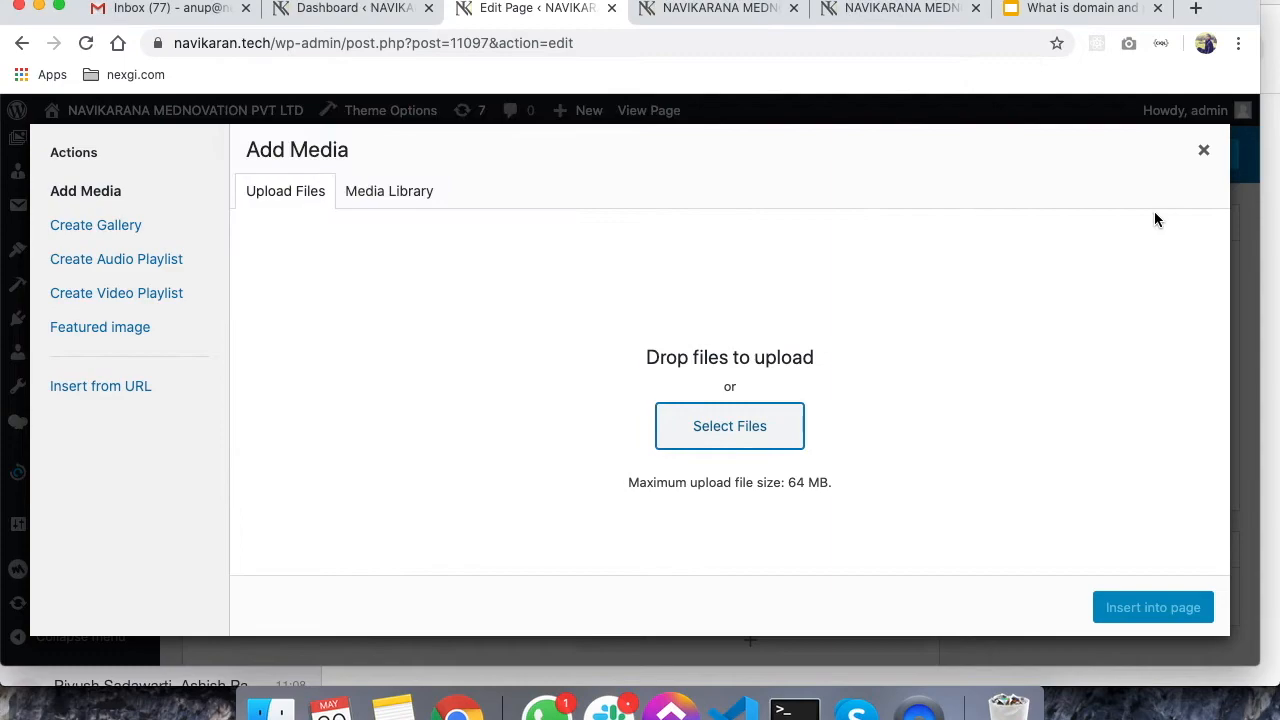
{"action": "left_click", "coordinate": [1204, 150]}
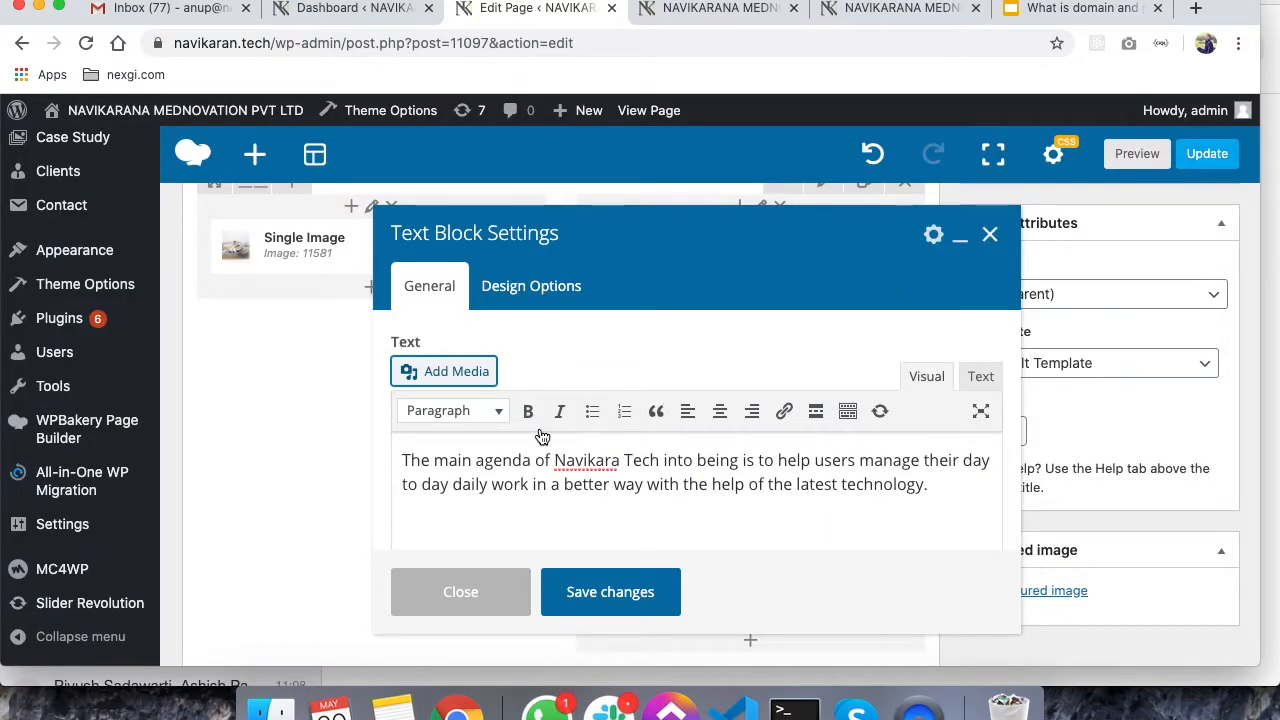
{"action": "left_click", "coordinate": [989, 240]}
Look over the builder rows around the We Do Things Differently section and preview the page's changes
{"action": "scroll", "coordinate": [708, 367], "scroll_direction": "down", "scroll_amount": 2}
{"action": "scroll", "coordinate": [708, 367], "scroll_direction": "down", "scroll_amount": 10}
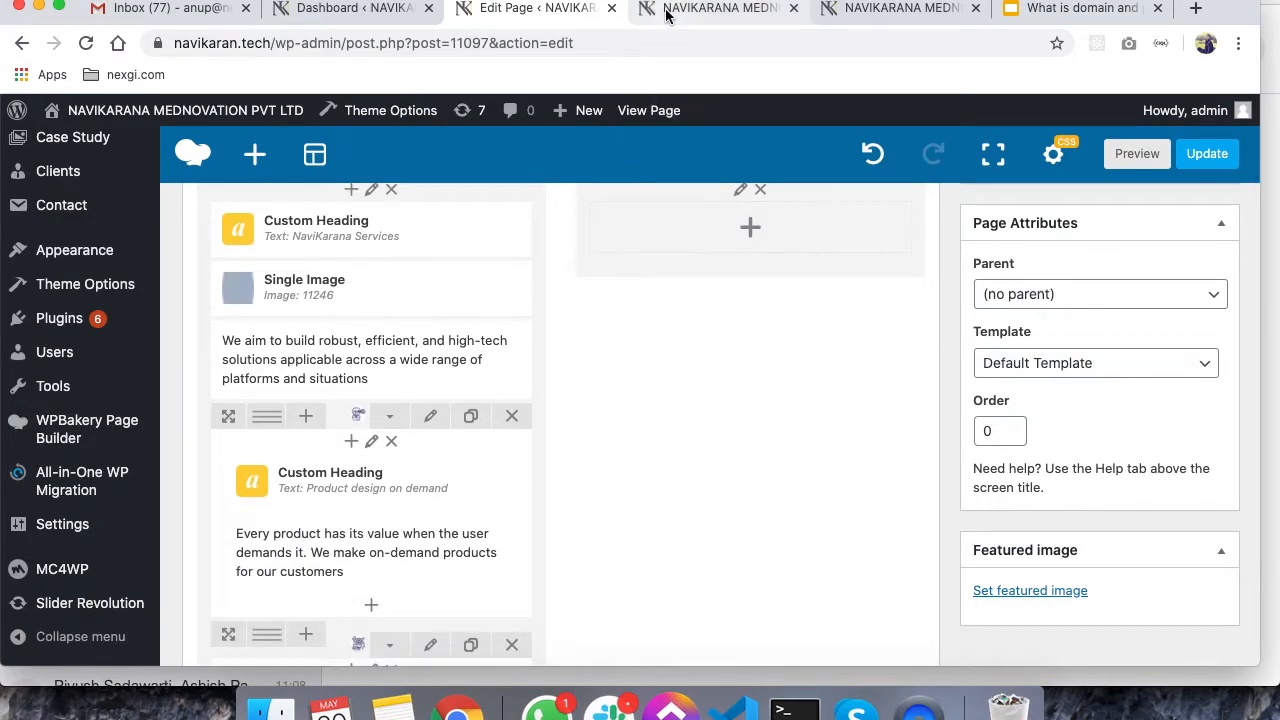
{"action": "scroll", "coordinate": [1131, 294], "scroll_direction": "up", "scroll_amount": 8}
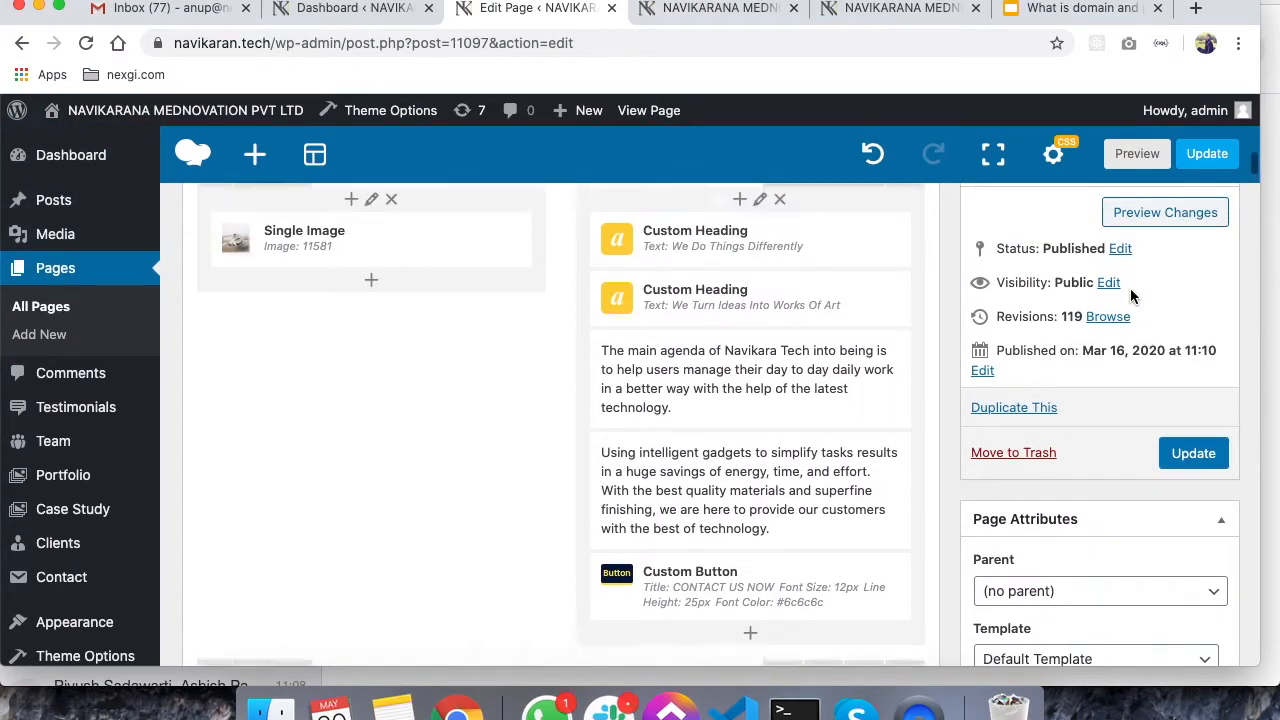
{"action": "mouse_move", "coordinate": [845, 398]}
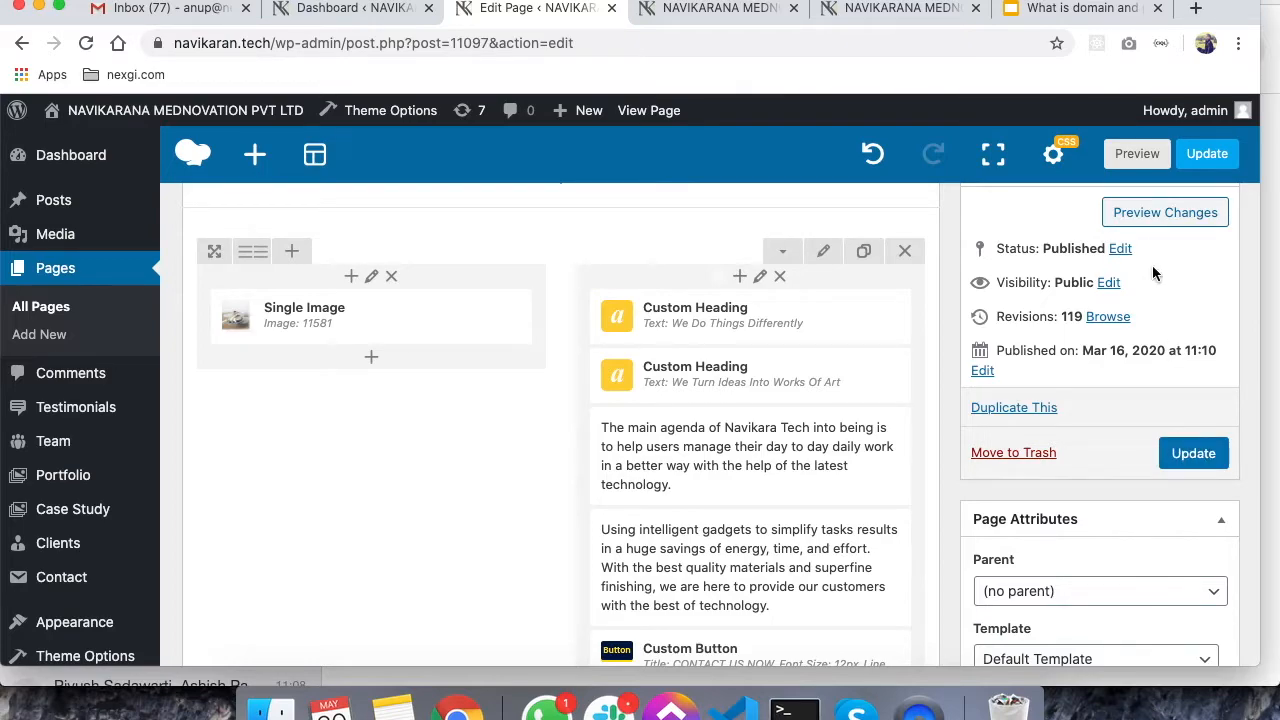
{"action": "left_click", "coordinate": [1150, 214]}
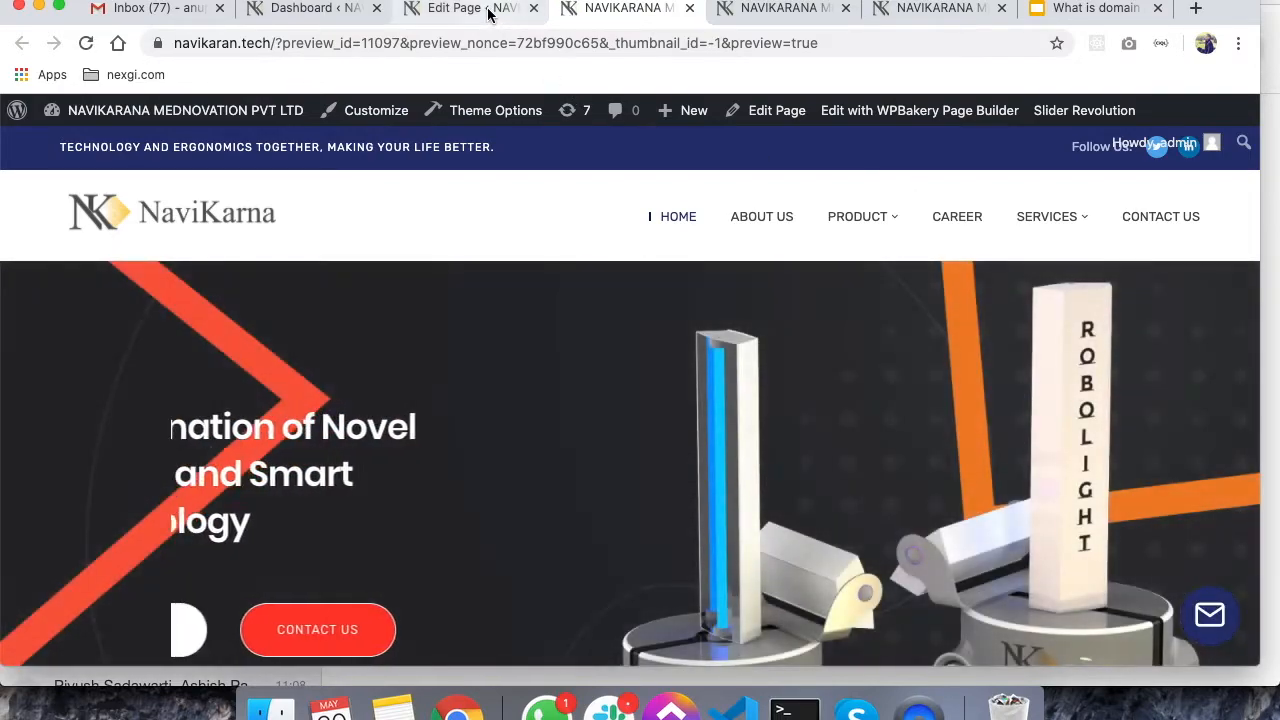
Return to the page editor, change the 25+ YEARS OF EXPERIENCES custom heading to 24+ YEARS OF EXPERIENCES, and save its settings
{"action": "left_click", "coordinate": [487, 12]}
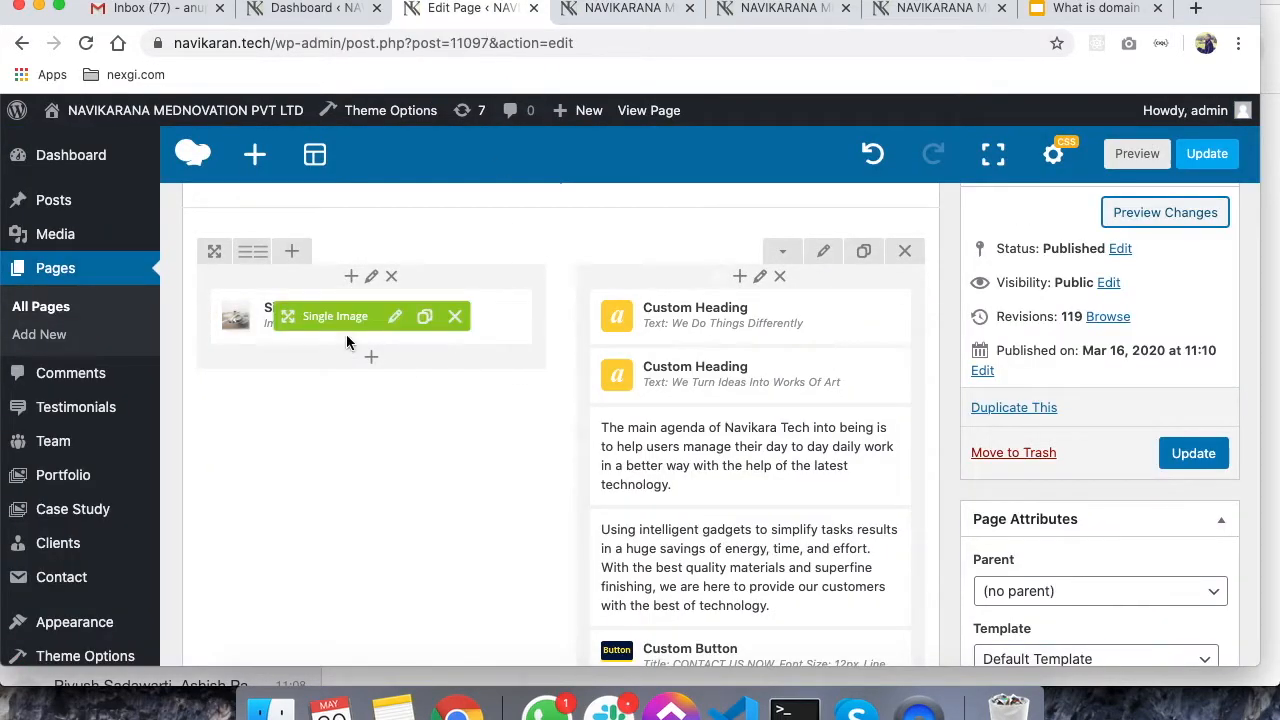
{"action": "scroll", "coordinate": [346, 340], "scroll_direction": "up", "scroll_amount": 3}
{"action": "scroll", "coordinate": [346, 342], "scroll_direction": "up", "scroll_amount": 5}
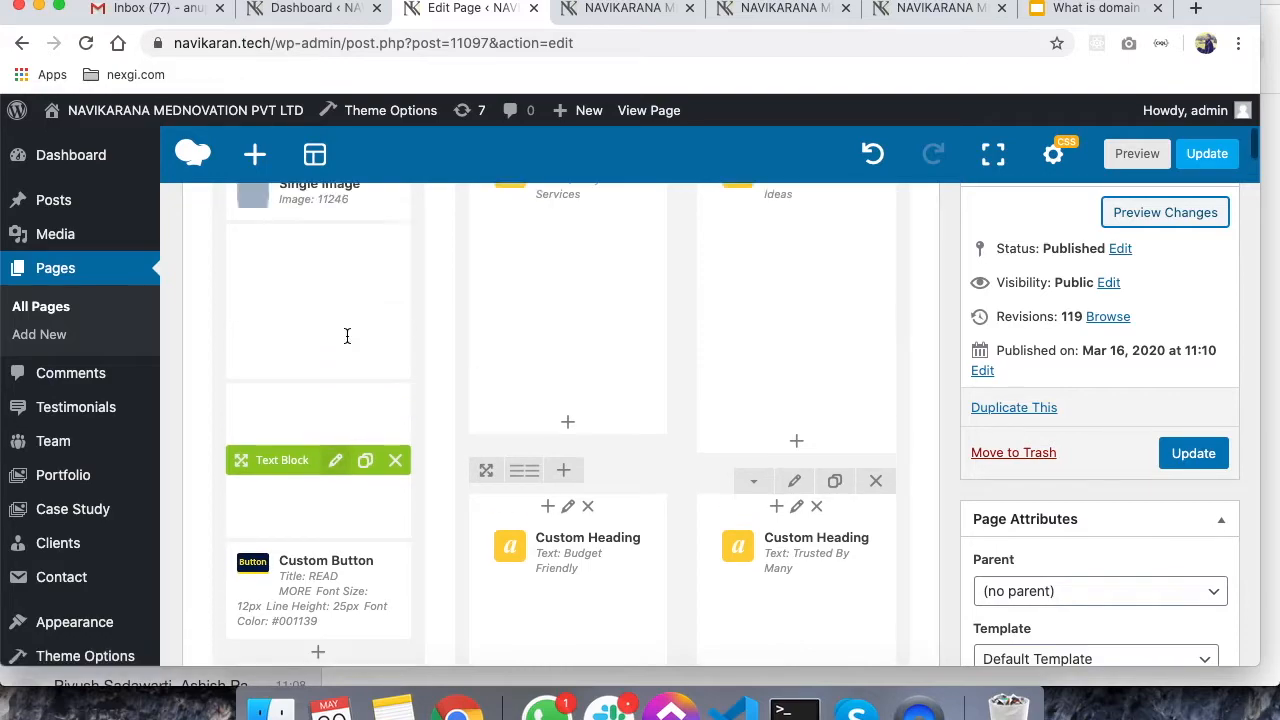
{"action": "scroll", "coordinate": [346, 342], "scroll_direction": "up", "scroll_amount": 3}
{"action": "left_click", "coordinate": [345, 390]}
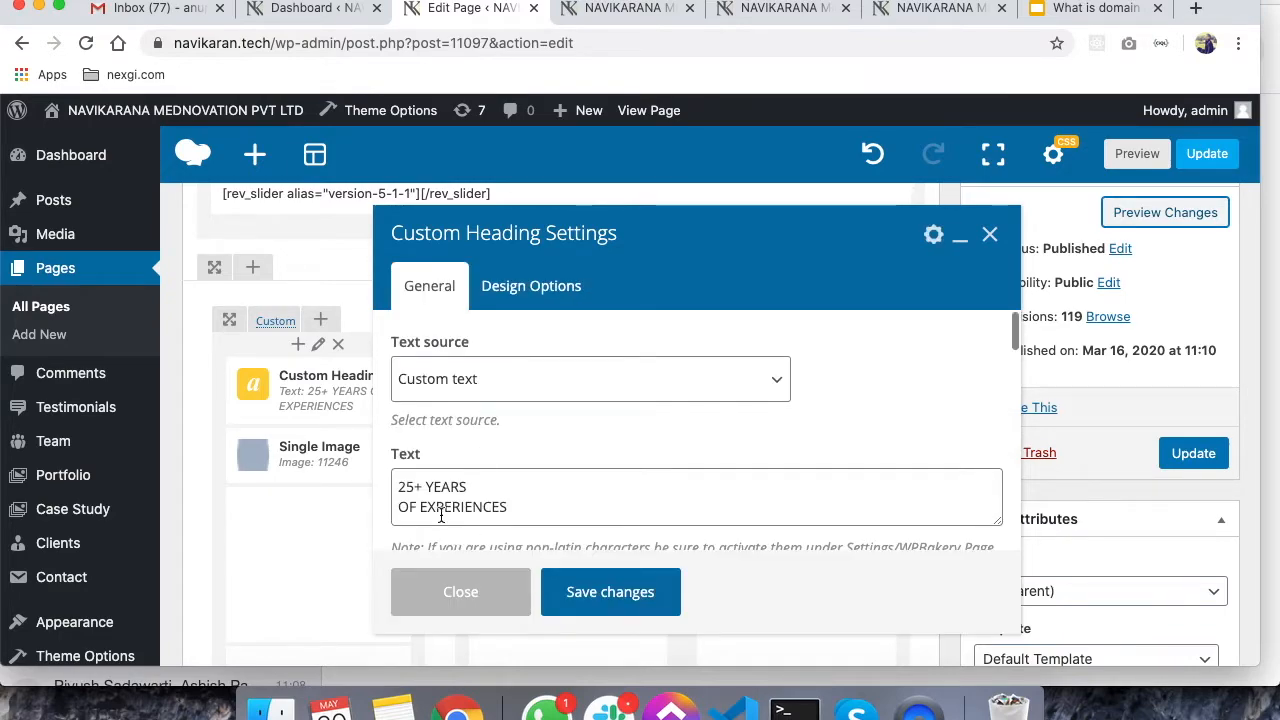
{"action": "left_click", "coordinate": [418, 487]}
{"action": "key", "text": "BackSpace"}
{"action": "type", "text": "4"}
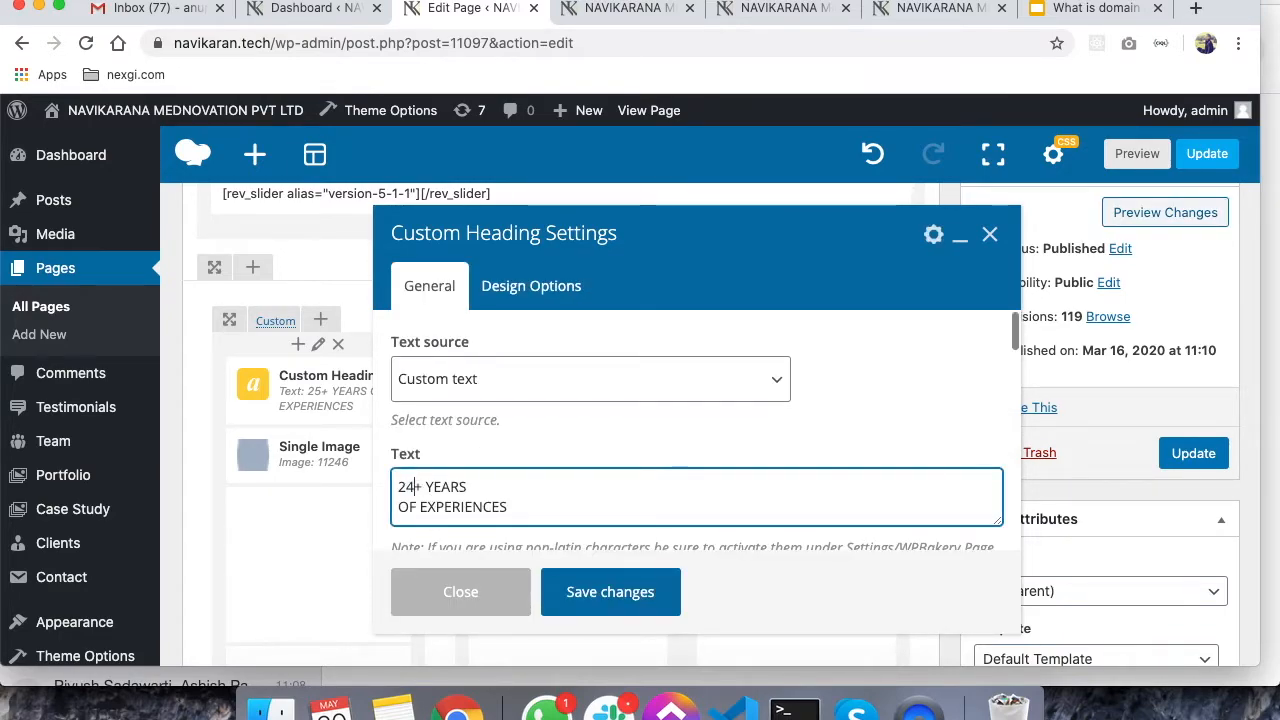
{"action": "left_click", "coordinate": [580, 590]}
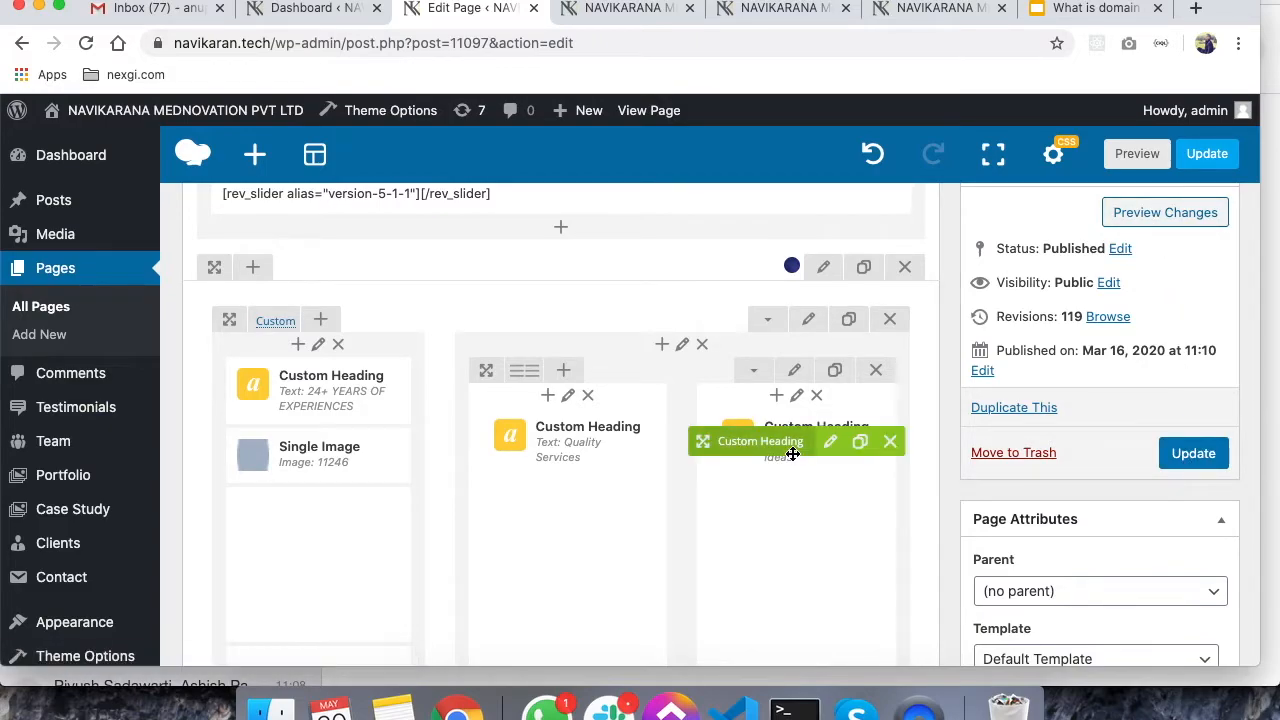
Preview the changed 24+ YEARS OF EXPERIENCES heading, and publish it by updating the Home page in the editor
{"action": "left_click", "coordinate": [1140, 218]}
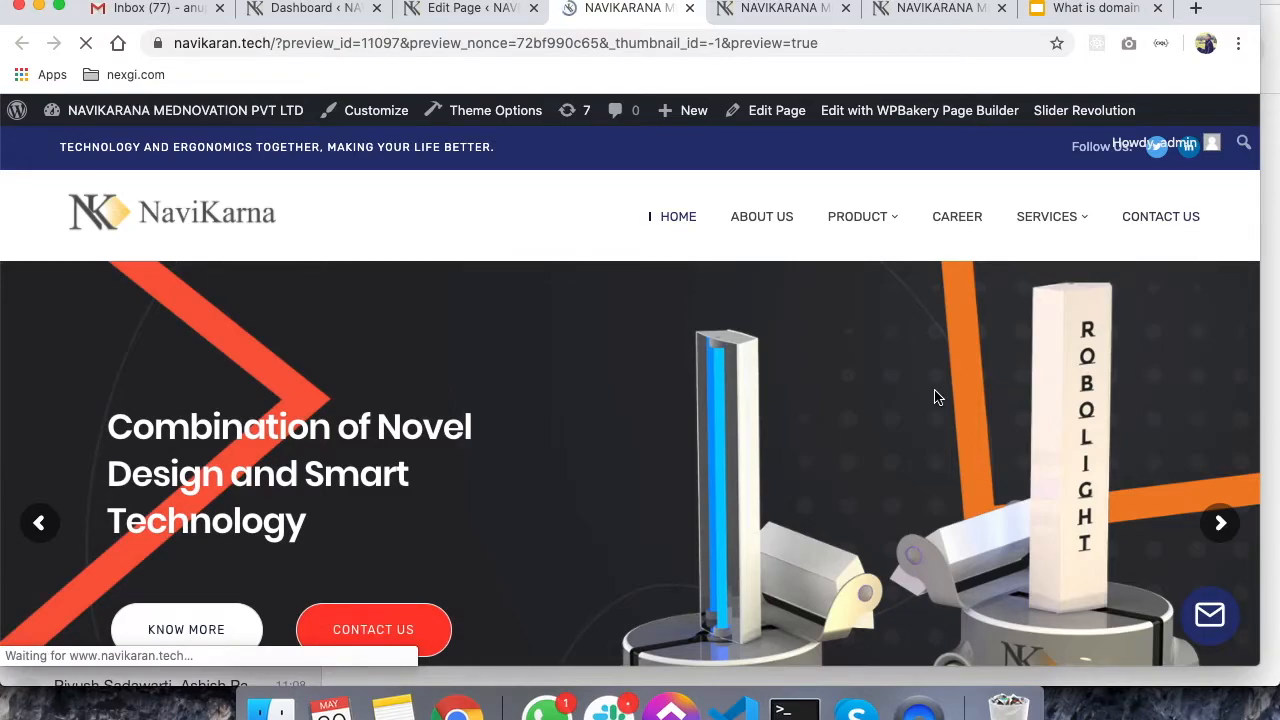
{"action": "scroll", "coordinate": [754, 449], "scroll_direction": "down", "scroll_amount": 3}
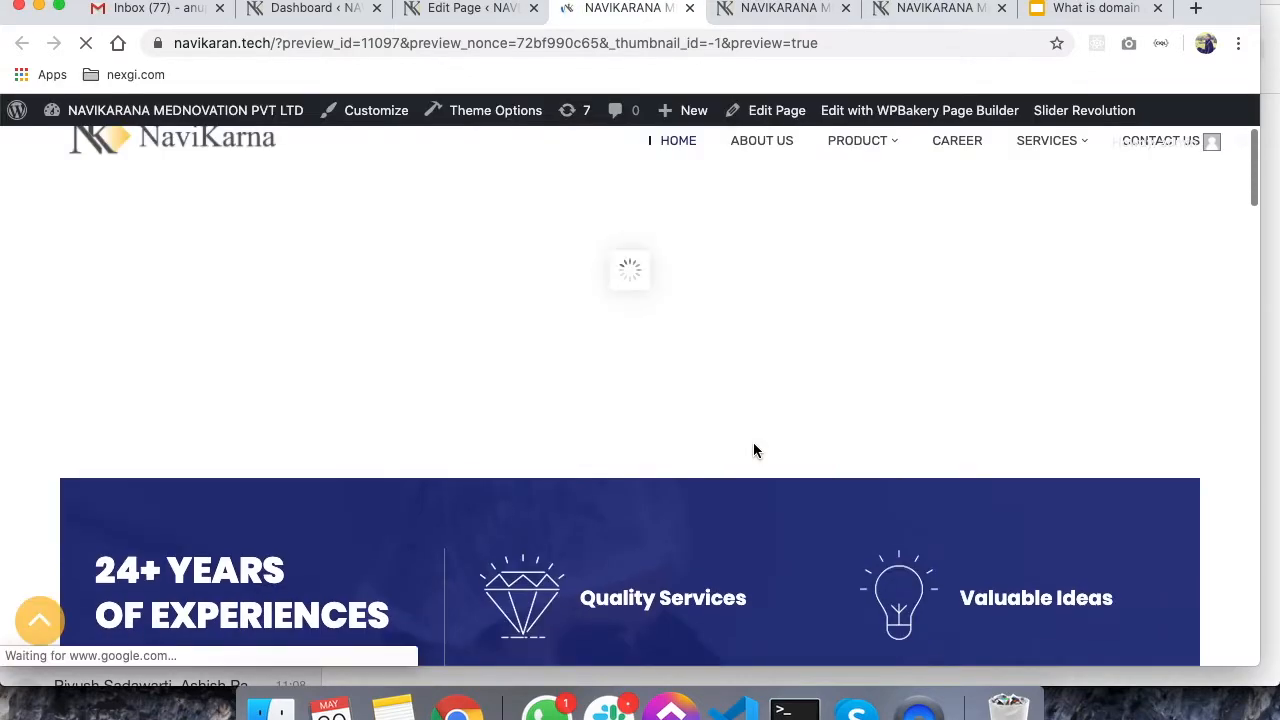
{"action": "scroll", "coordinate": [755, 450], "scroll_direction": "down", "scroll_amount": 2}
{"action": "scroll", "coordinate": [157, 468], "scroll_direction": "down", "scroll_amount": 1}
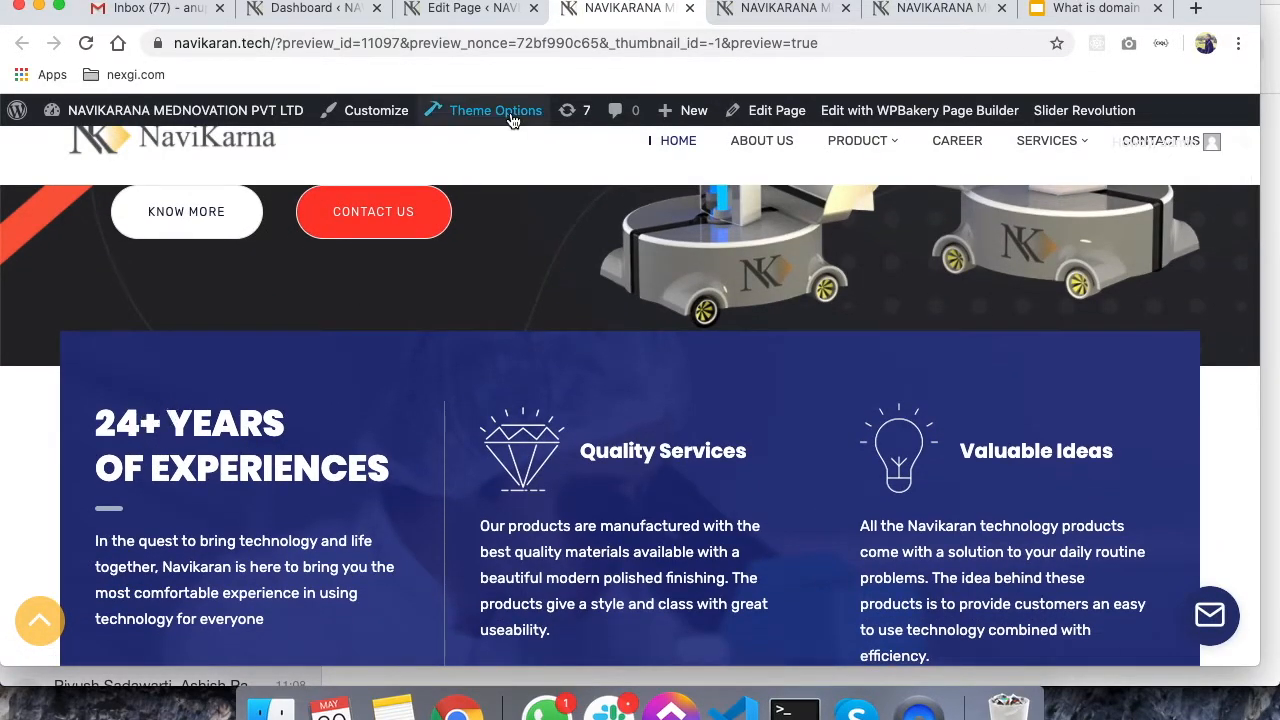
{"action": "left_click", "coordinate": [465, 9]}
{"action": "left_click", "coordinate": [1190, 453]}
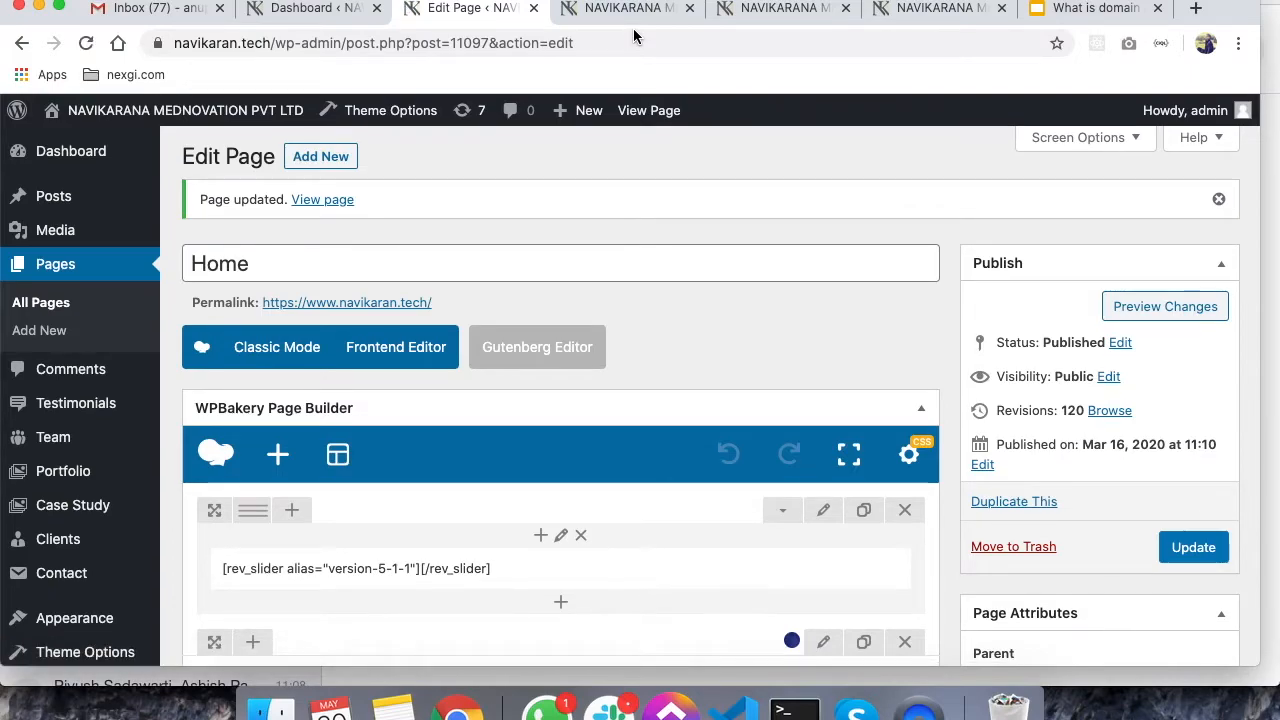
Change the 24+ YEARS OF EXPERIENCES custom heading to 25+ YEARS OF EXPERIENCES and save its settings
{"action": "scroll", "coordinate": [453, 463], "scroll_direction": "down", "scroll_amount": 10}
{"action": "scroll", "coordinate": [453, 463], "scroll_direction": "up", "scroll_amount": 1}
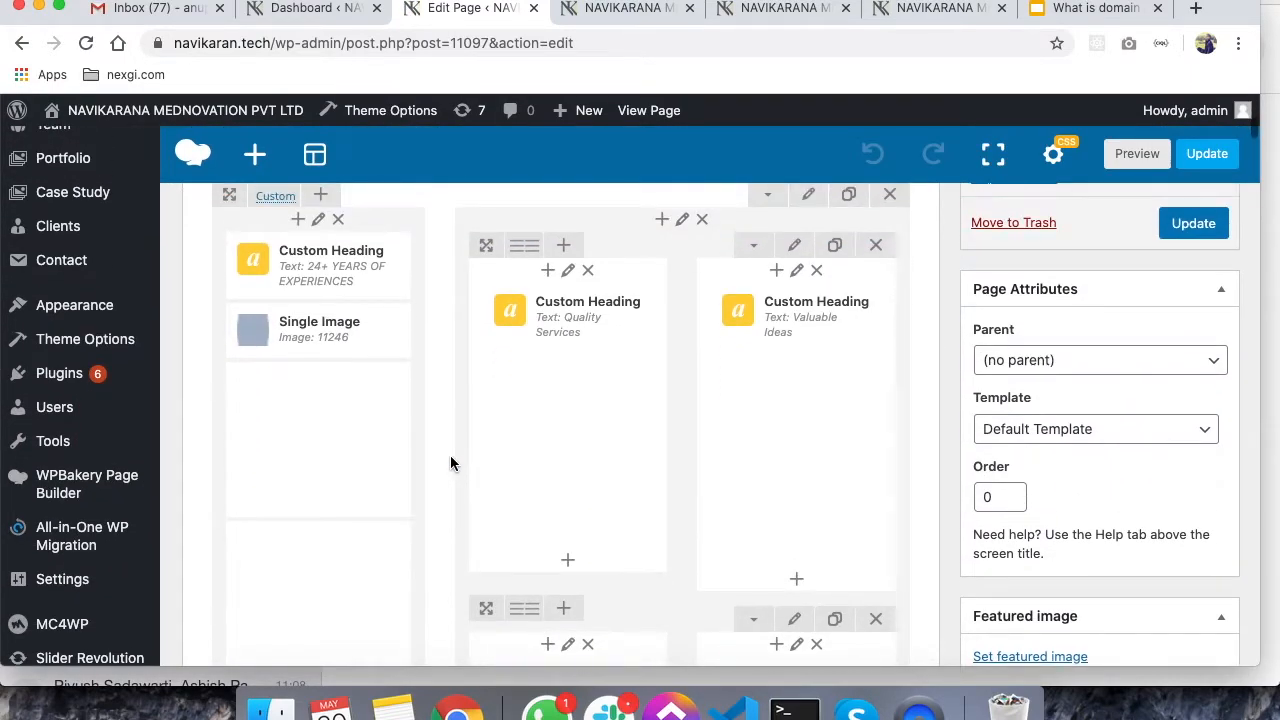
{"action": "left_click", "coordinate": [352, 265]}
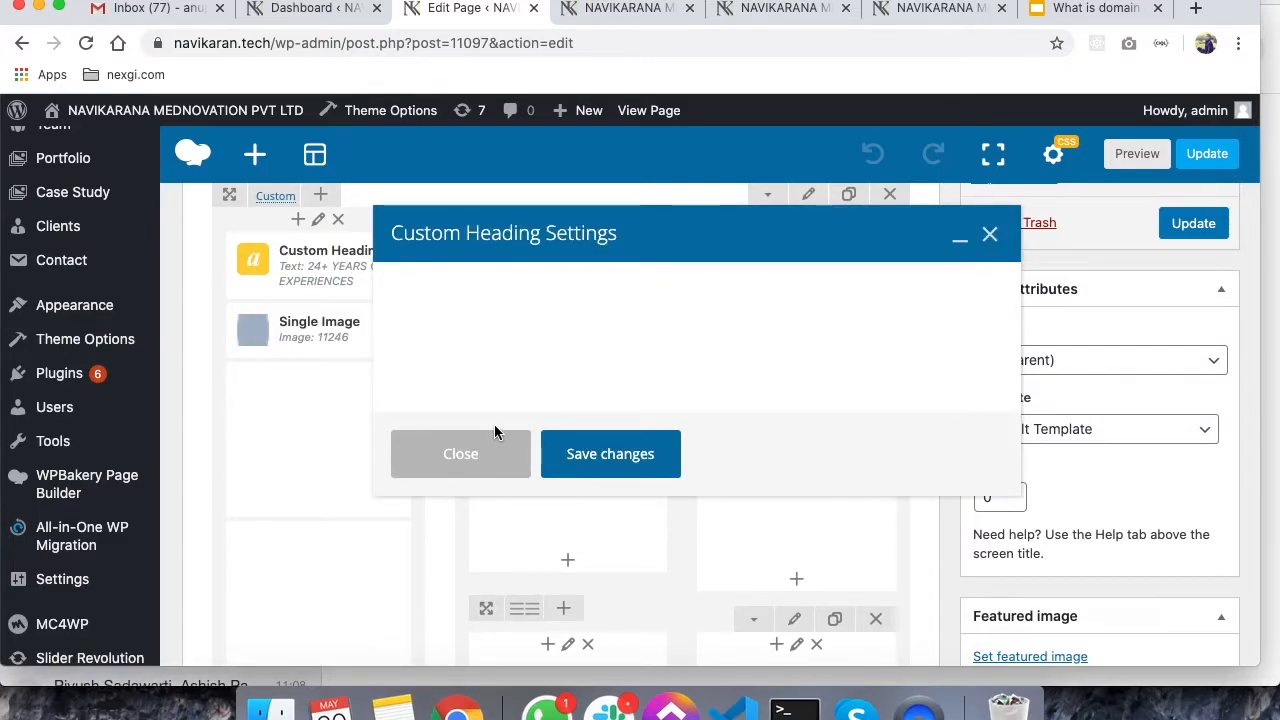
{"action": "left_click", "coordinate": [411, 486]}
{"action": "key", "text": "BackSpace"}
{"action": "type", "text": "5+ YEARS"}
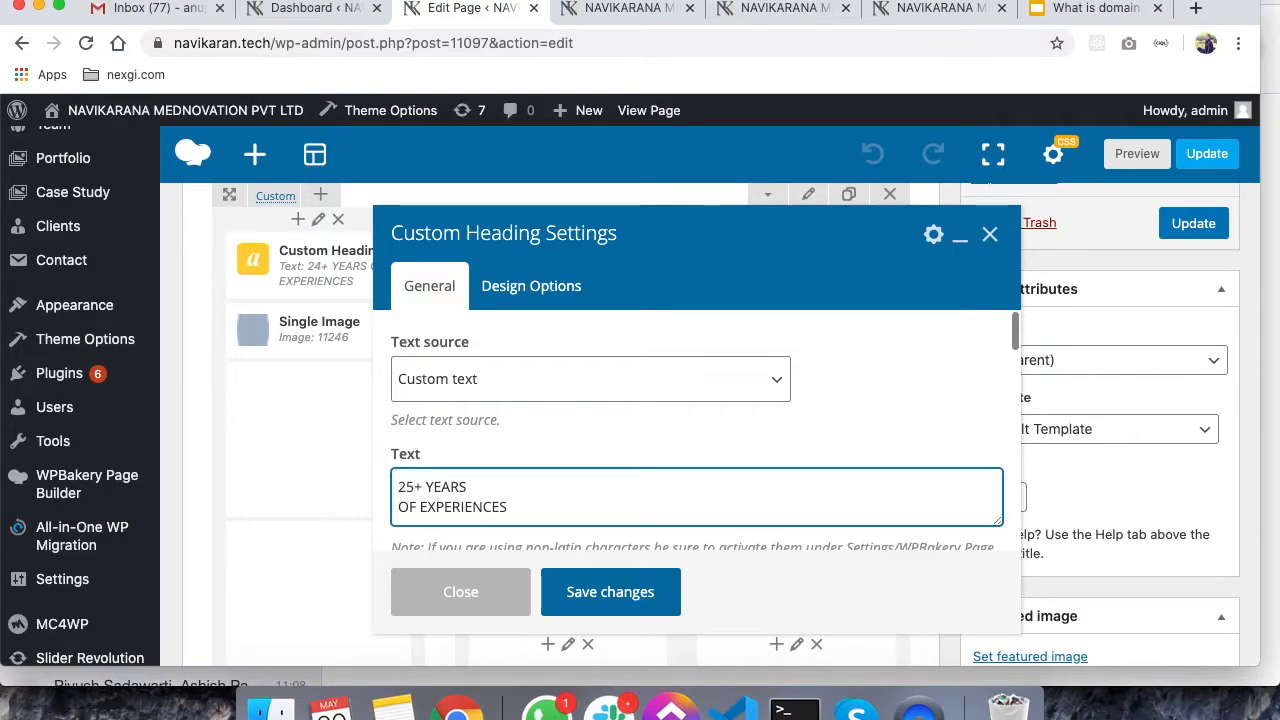
{"action": "left_click", "coordinate": [605, 600]}
Preview the 25+ YEARS OF EXPERIENCES heading, and publish it by updating the Home page in the editor
{"action": "scroll", "coordinate": [1167, 246], "scroll_direction": "up", "scroll_amount": 5}
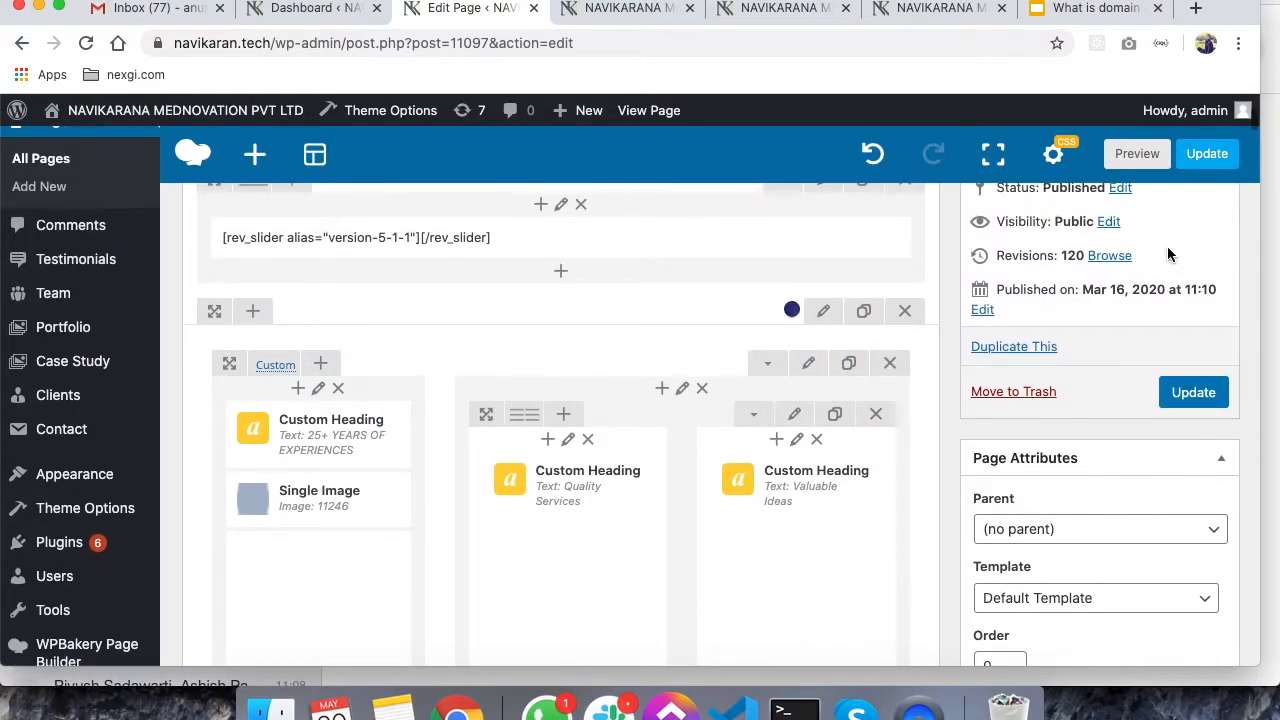
{"action": "left_click", "coordinate": [1170, 218]}
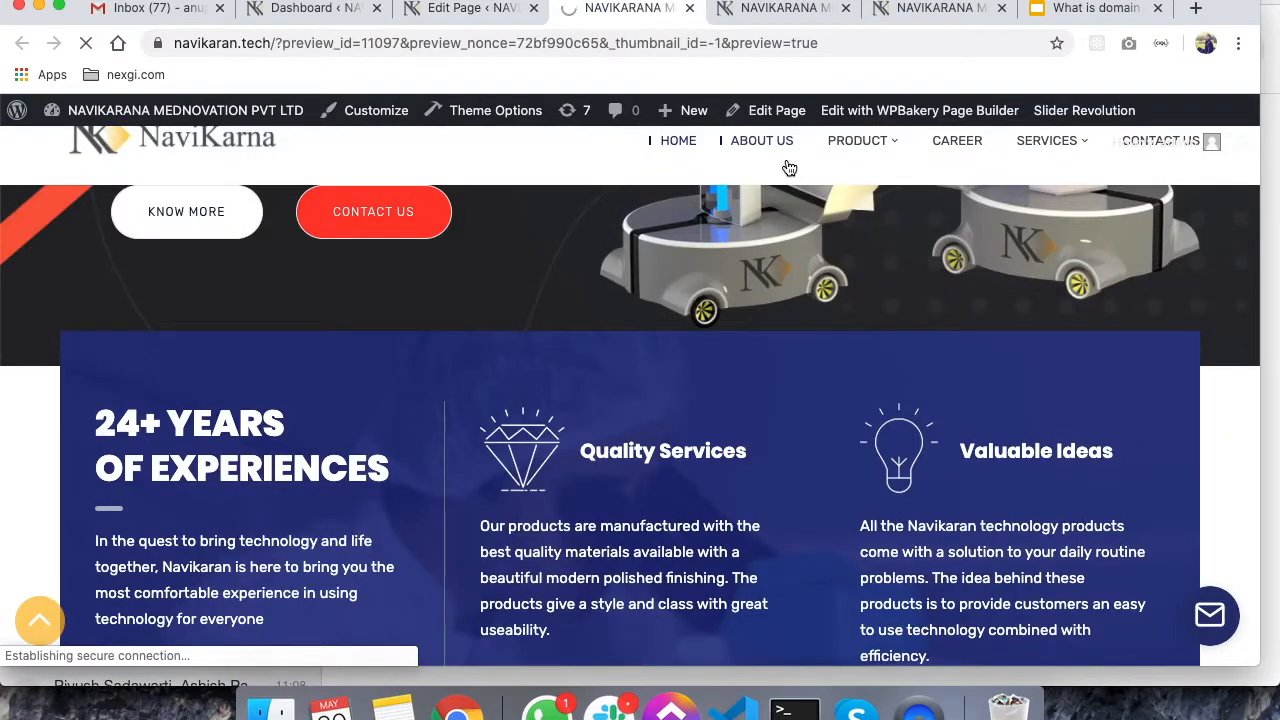
{"action": "scroll", "coordinate": [415, 457], "scroll_direction": "down", "scroll_amount": 2}
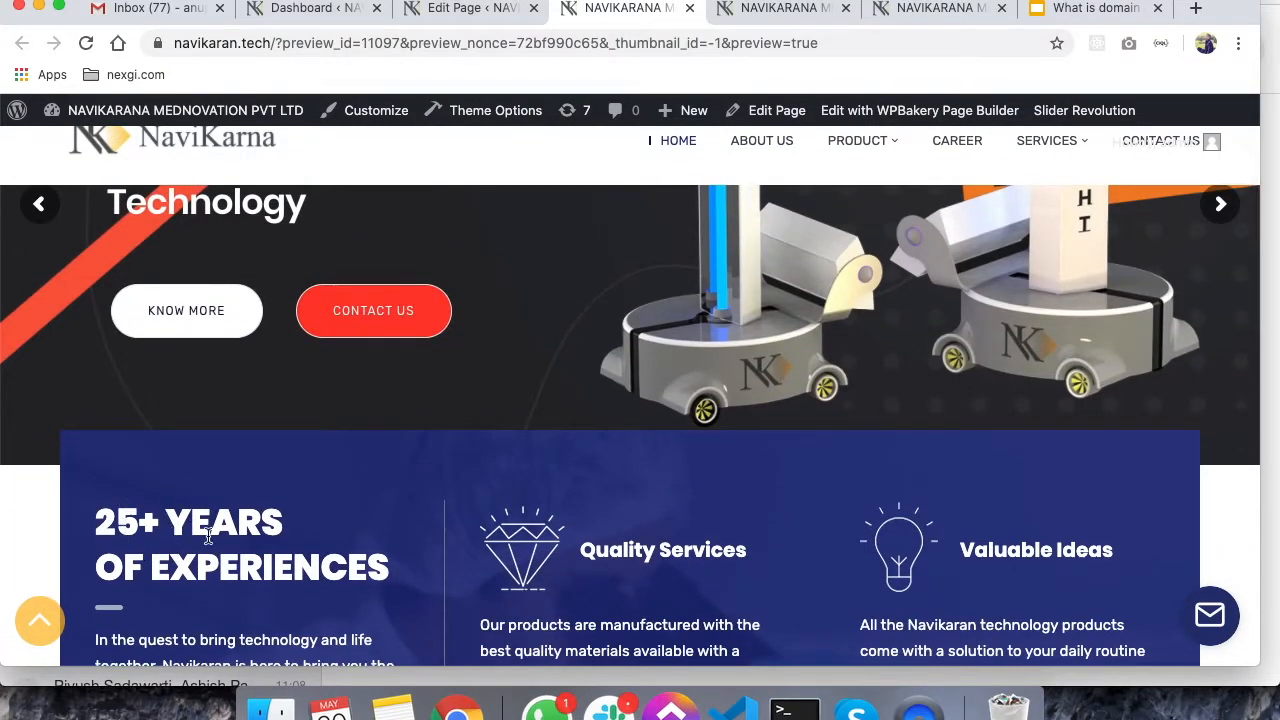
{"action": "left_click", "coordinate": [440, 12]}
{"action": "left_click", "coordinate": [1172, 453]}
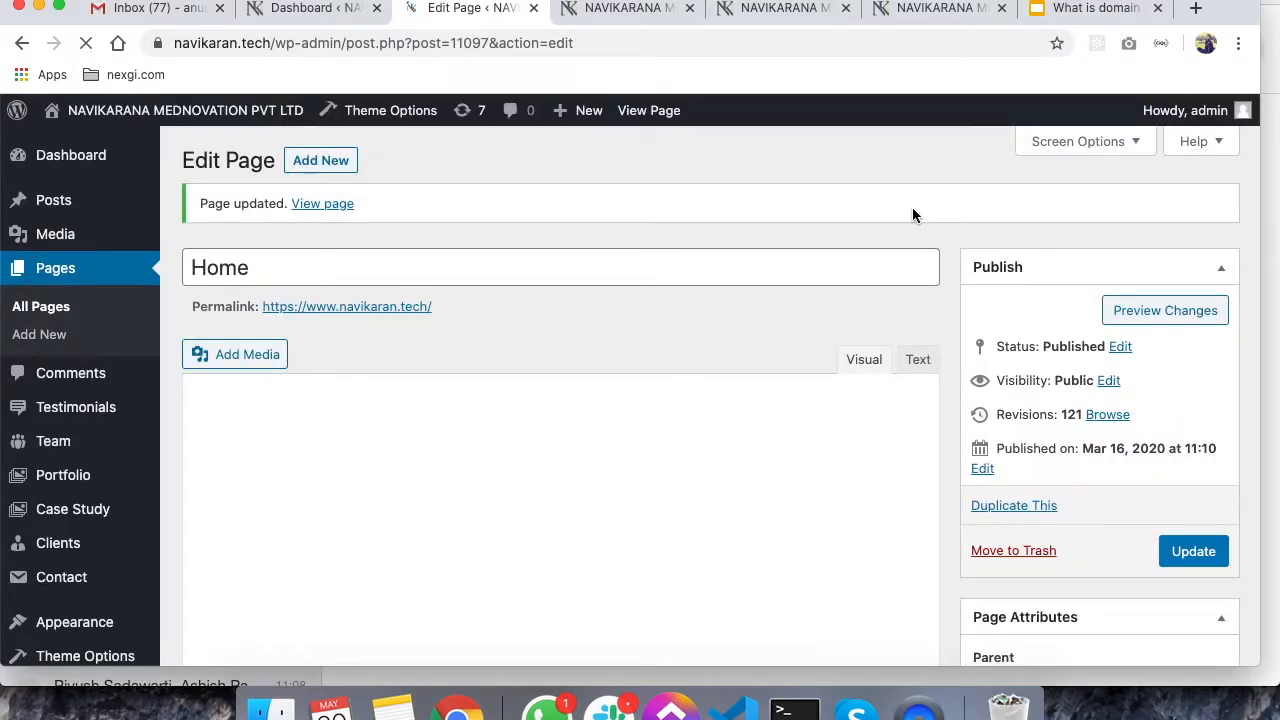
Return to the site preview and open the Heat Sump product page
{"action": "left_click", "coordinate": [580, 12]}
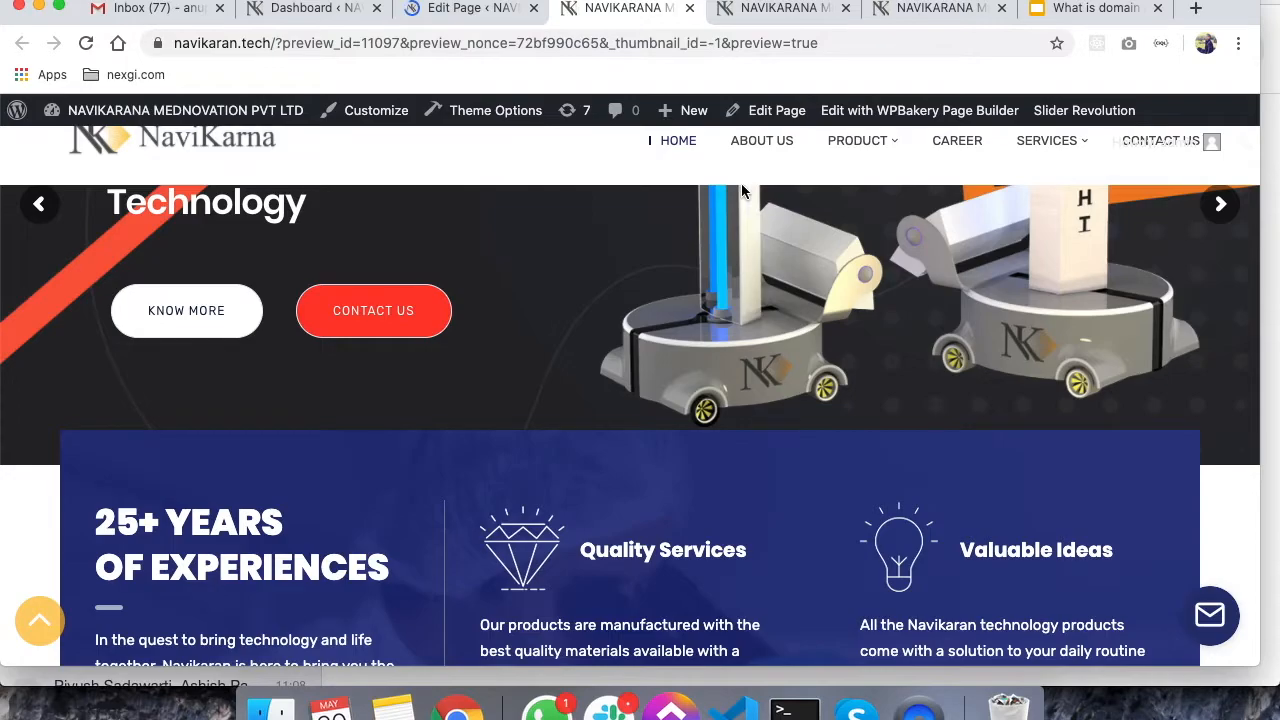
{"action": "scroll", "coordinate": [741, 190], "scroll_direction": "up", "scroll_amount": 2}
{"action": "mouse_move", "coordinate": [868, 148]}
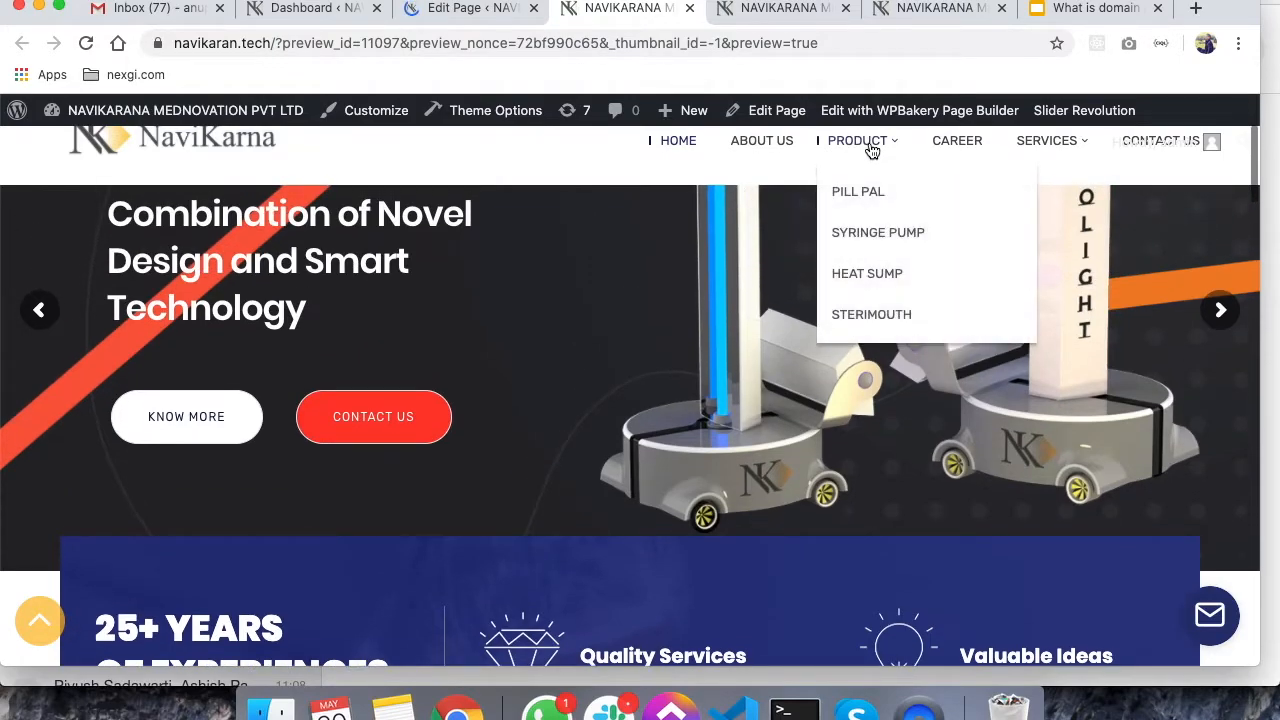
{"action": "left_click", "coordinate": [868, 274]}
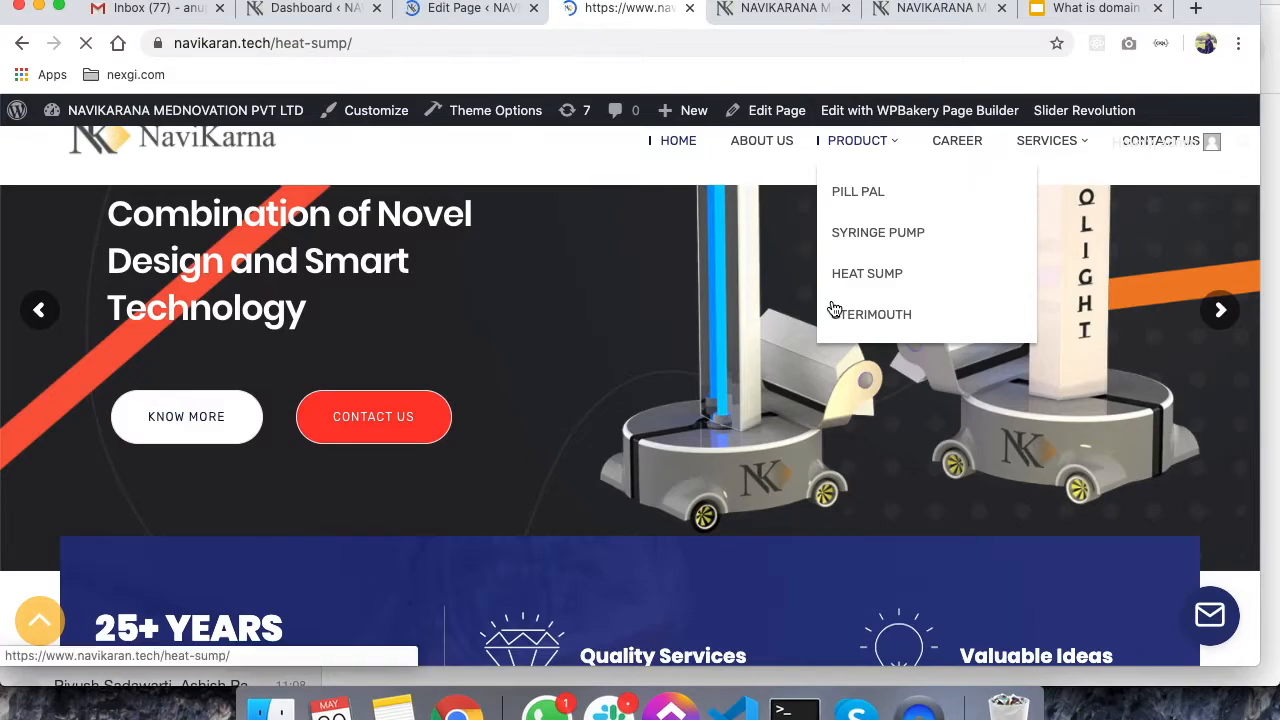
{"action": "scroll", "coordinate": [791, 415], "scroll_direction": "down", "scroll_amount": 5}
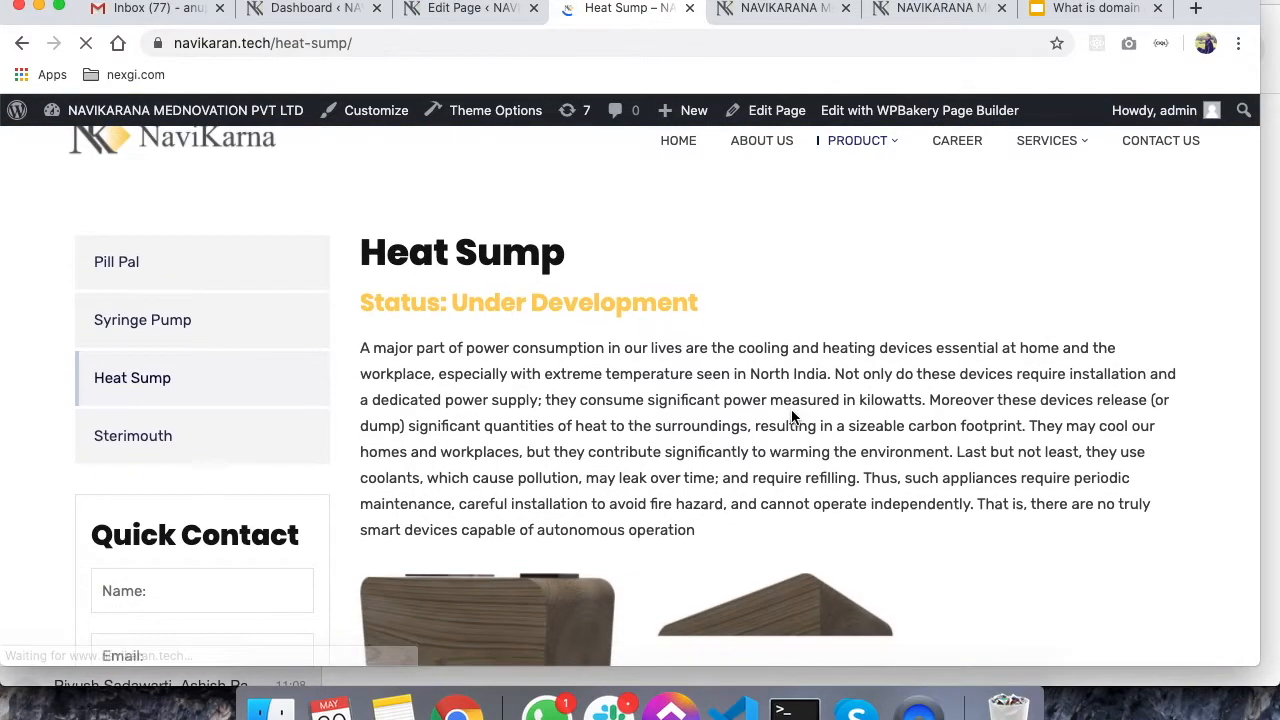
Examine the Heat Sump page's Status: Under Development heading and the product text below it
{"action": "scroll", "coordinate": [791, 415], "scroll_direction": "down", "scroll_amount": 1}
{"action": "left_click_drag", "start_coordinate": [372, 268], "coordinate": [699, 265]}
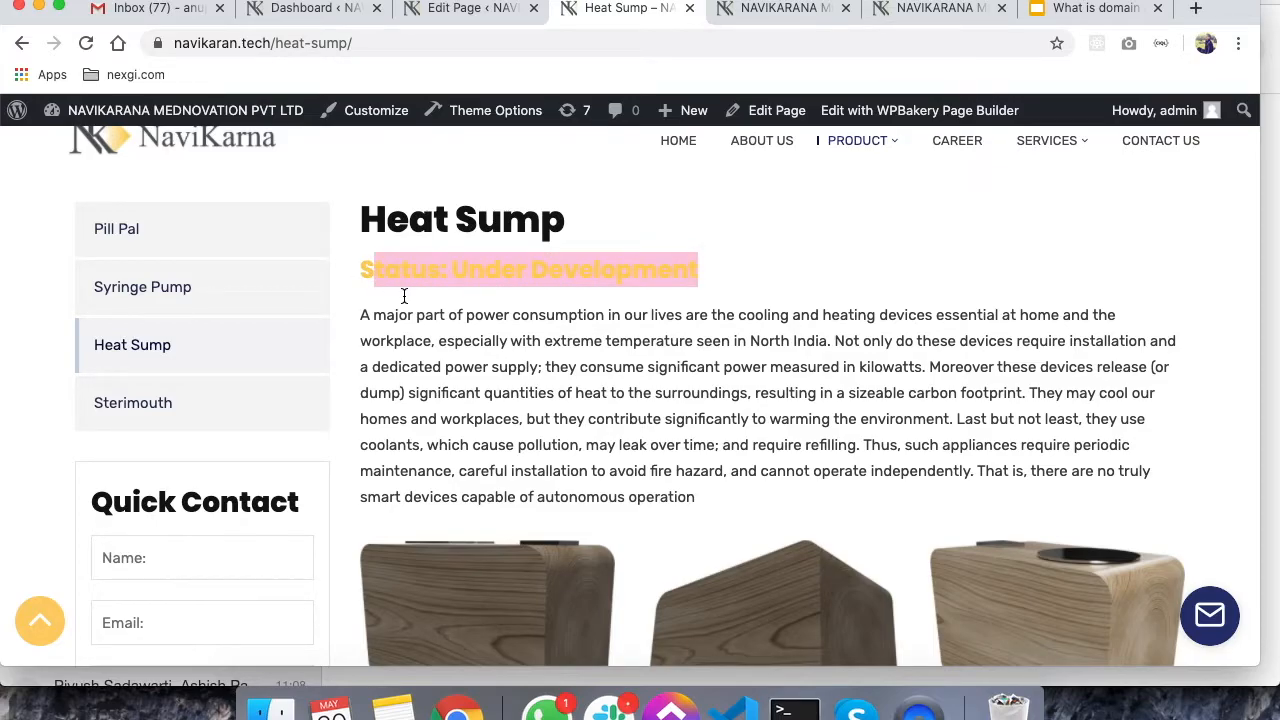
{"action": "left_click", "coordinate": [481, 408]}
{"action": "scroll", "coordinate": [481, 408], "scroll_direction": "down", "scroll_amount": 10}
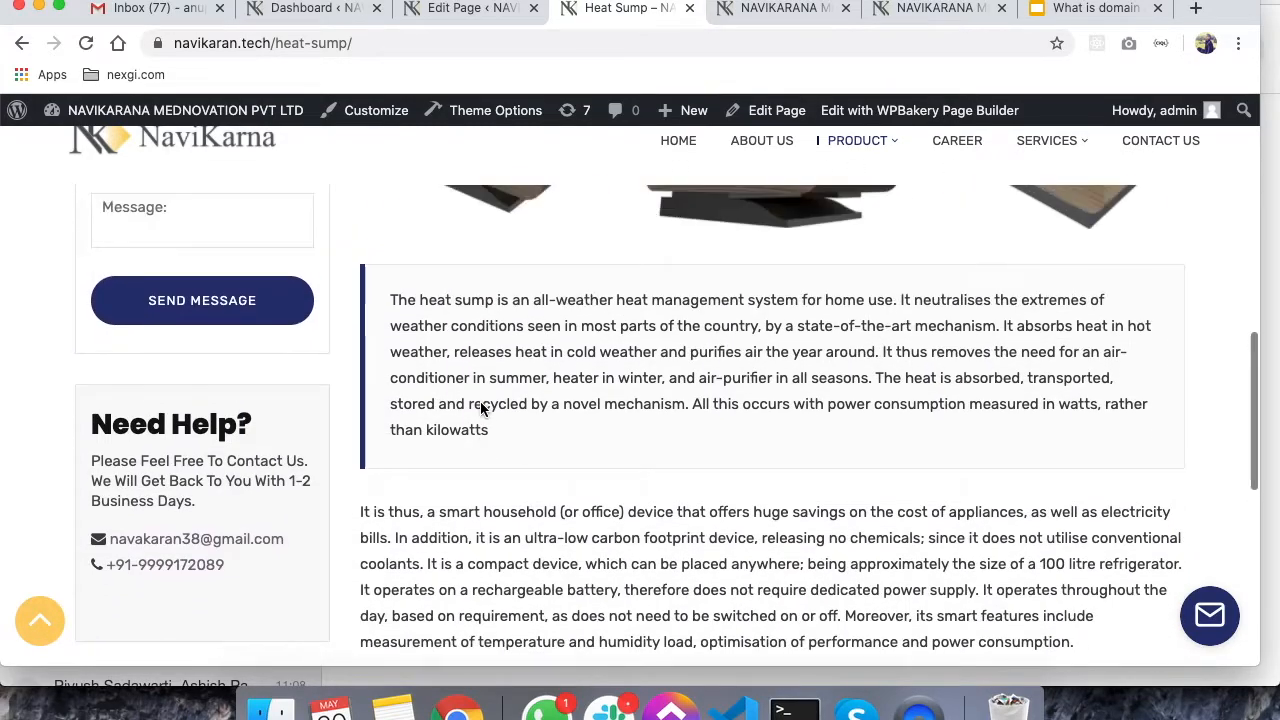
{"action": "scroll", "coordinate": [481, 408], "scroll_direction": "up", "scroll_amount": 10}
{"action": "left_click_drag", "start_coordinate": [356, 301], "coordinate": [697, 287]}
{"action": "left_click", "coordinate": [622, 304]}
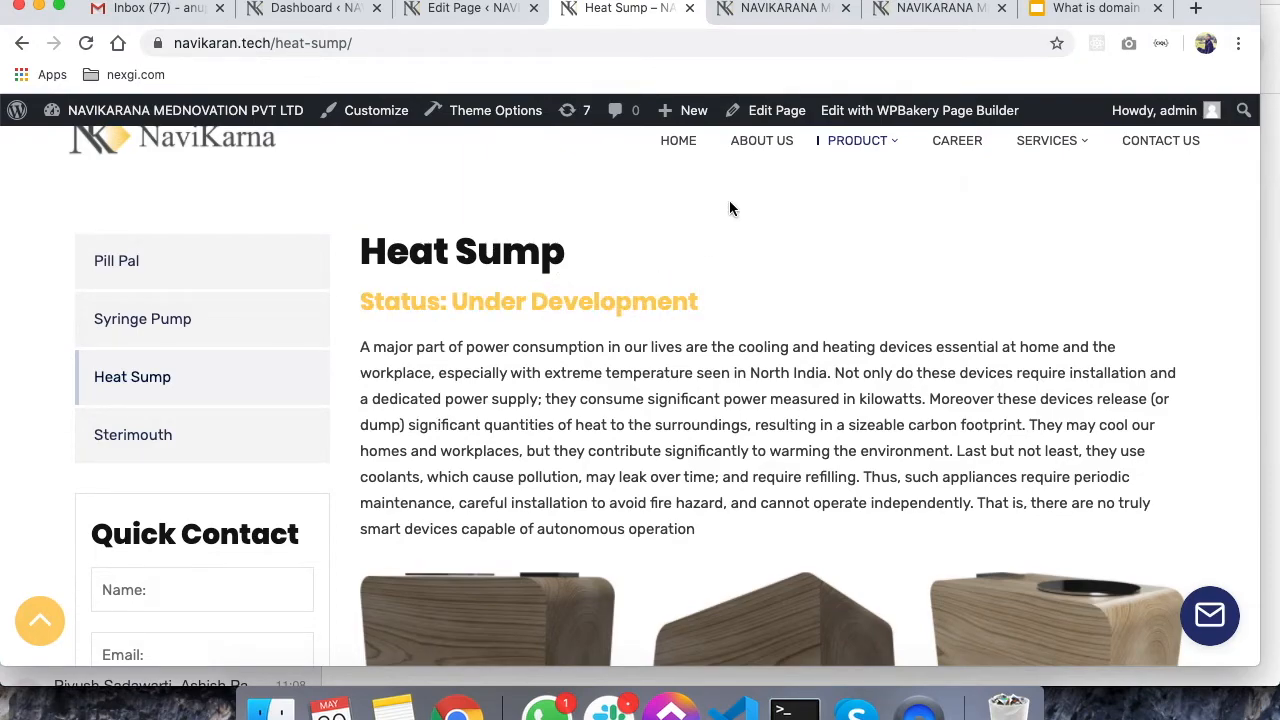
Open the Heat Sump page for editing and delete its Status: Under Development custom heading
{"action": "left_click", "coordinate": [767, 111]}
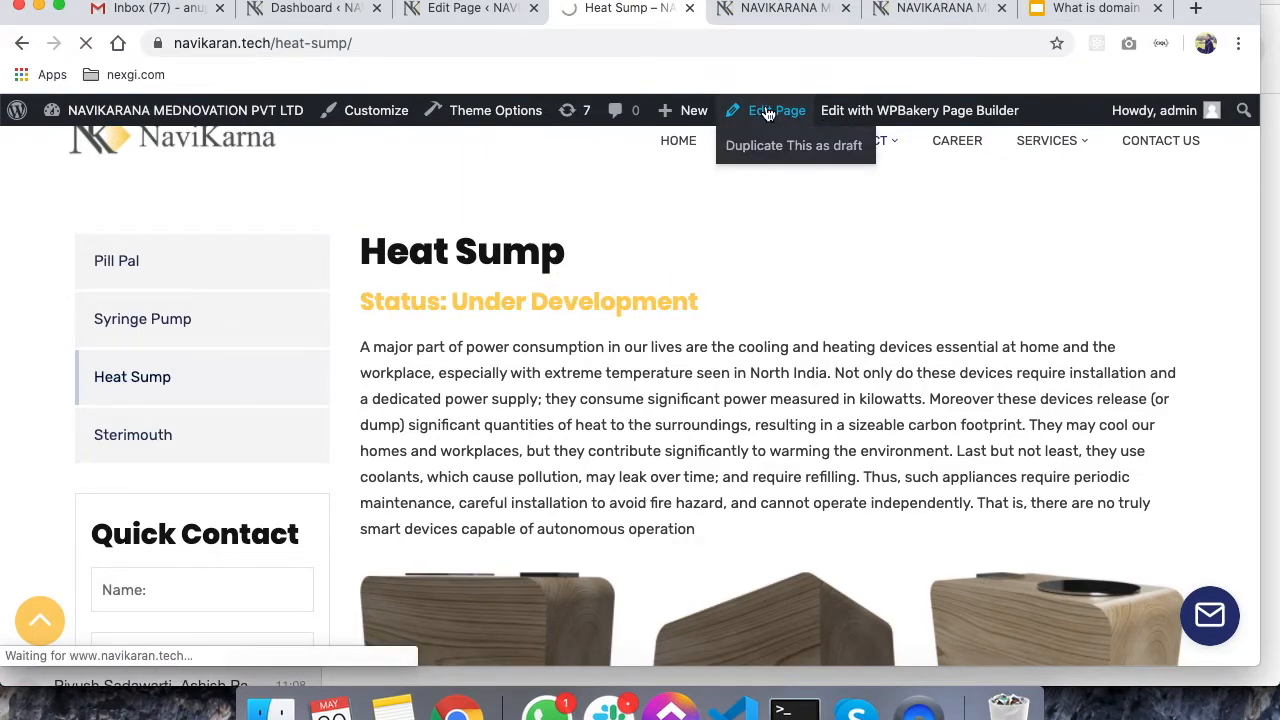
{"action": "scroll", "coordinate": [660, 470], "scroll_direction": "down", "scroll_amount": 5}
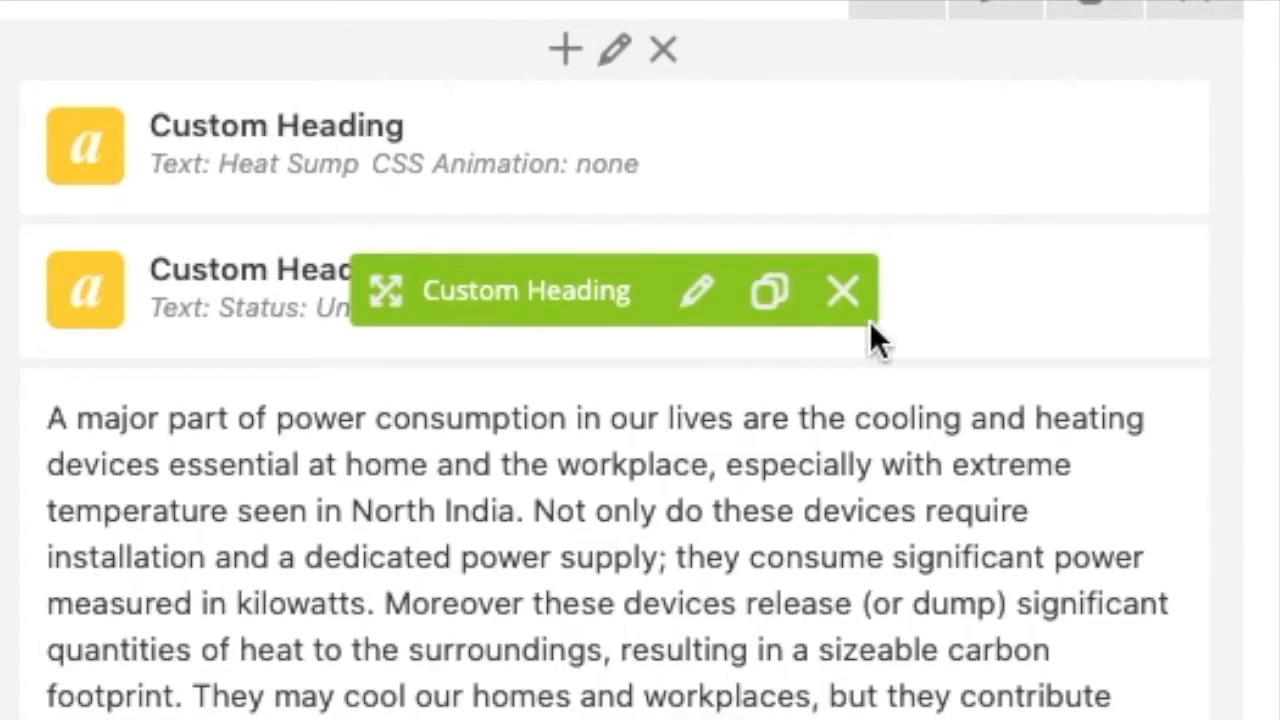
{"action": "left_click", "coordinate": [840, 289]}
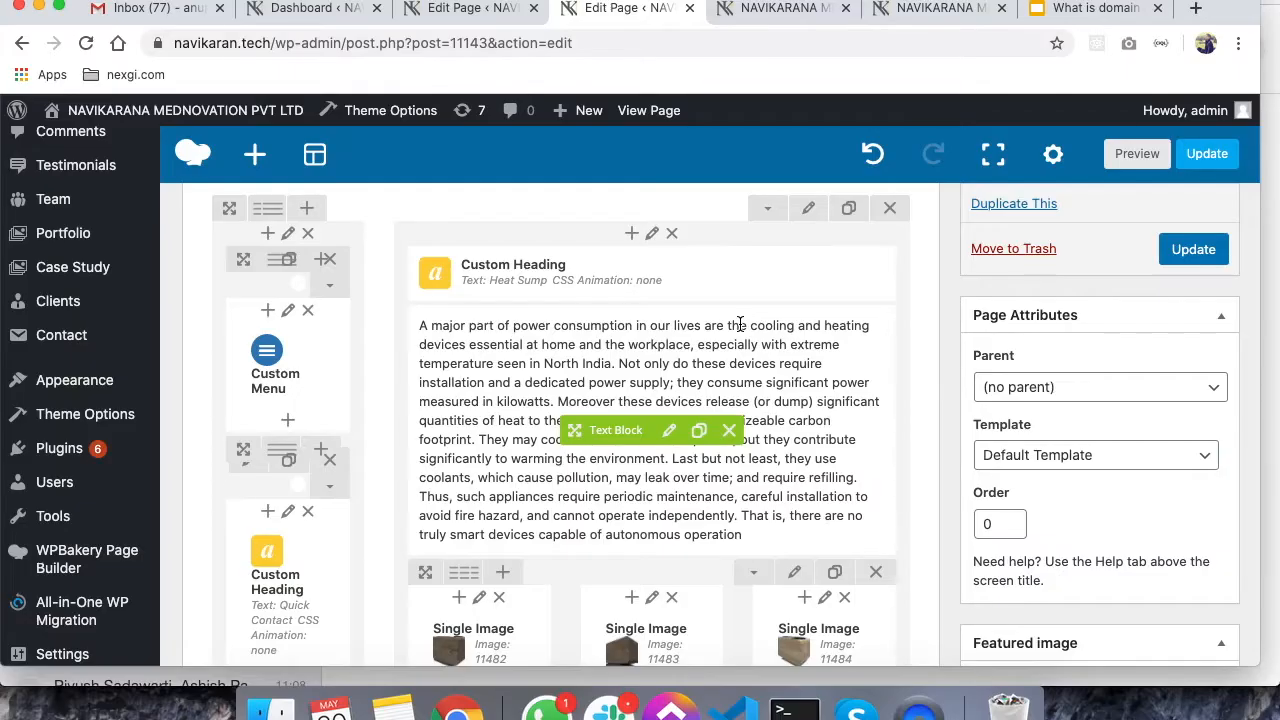
Preview the Heat Sump page's changes and check the area under the main heading
{"action": "scroll", "coordinate": [739, 322], "scroll_direction": "up", "scroll_amount": 3}
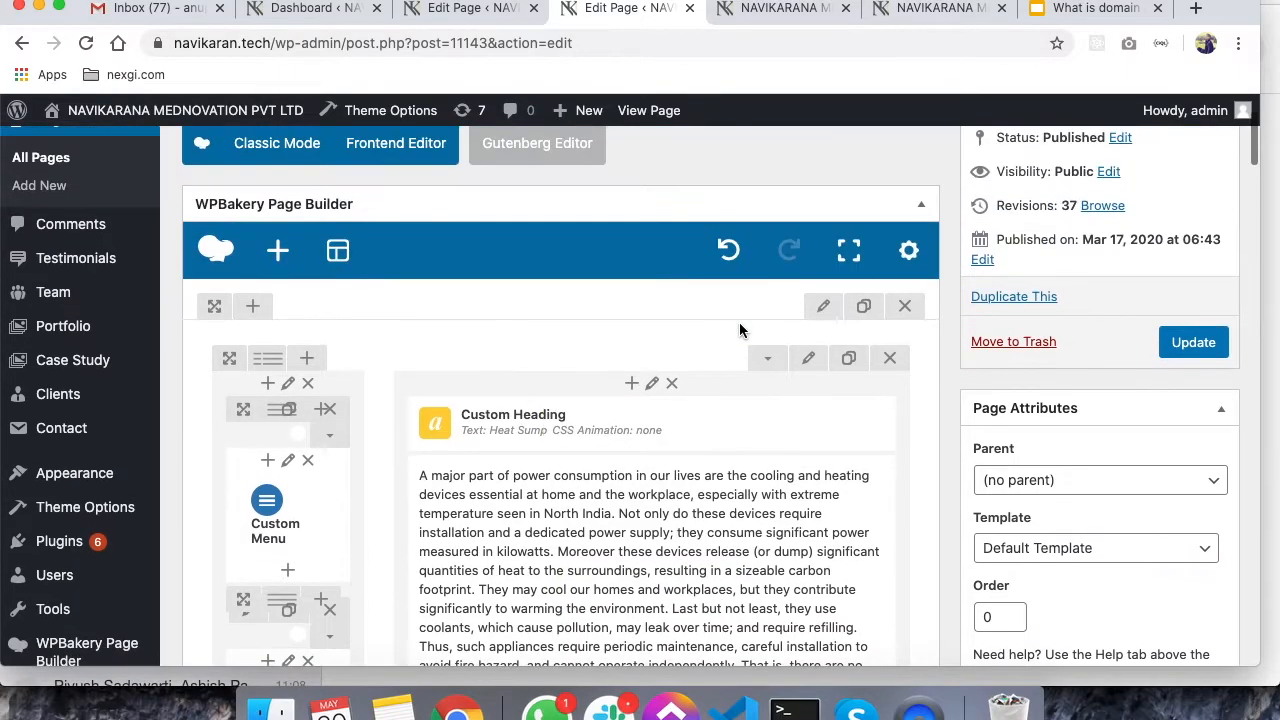
{"action": "scroll", "coordinate": [1006, 364], "scroll_direction": "up", "scroll_amount": 3}
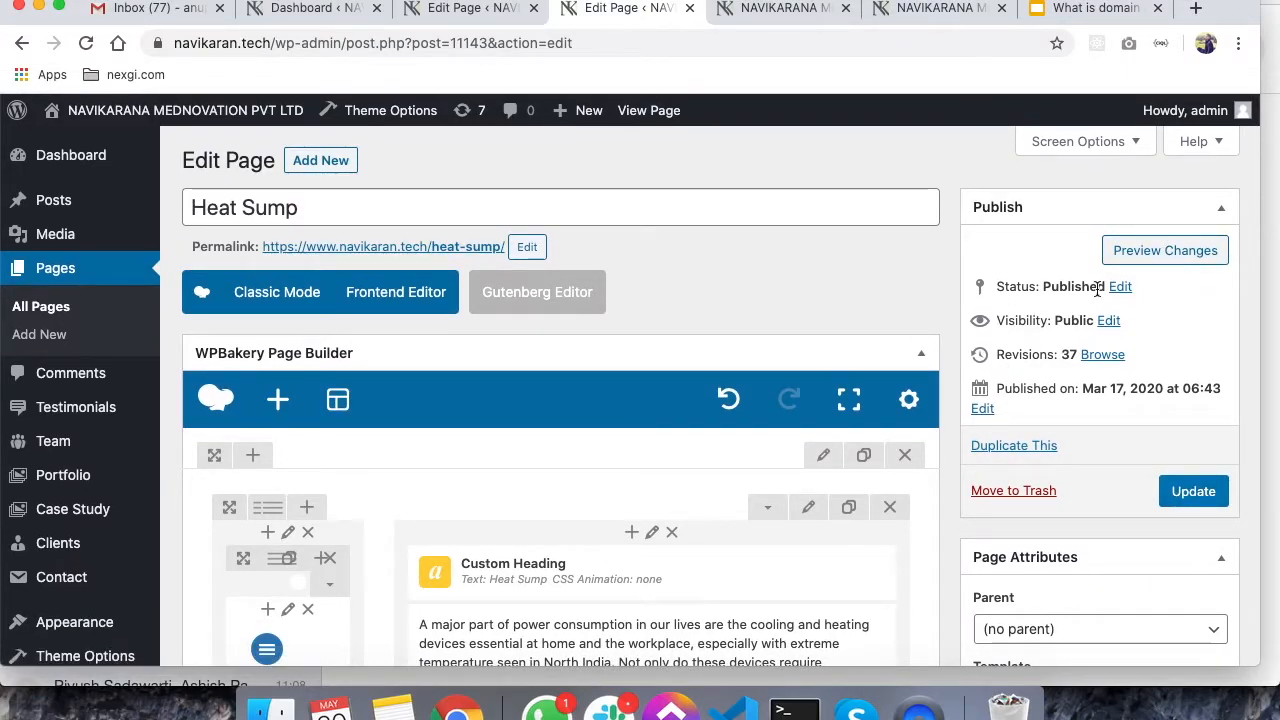
{"action": "left_click", "coordinate": [1131, 259]}
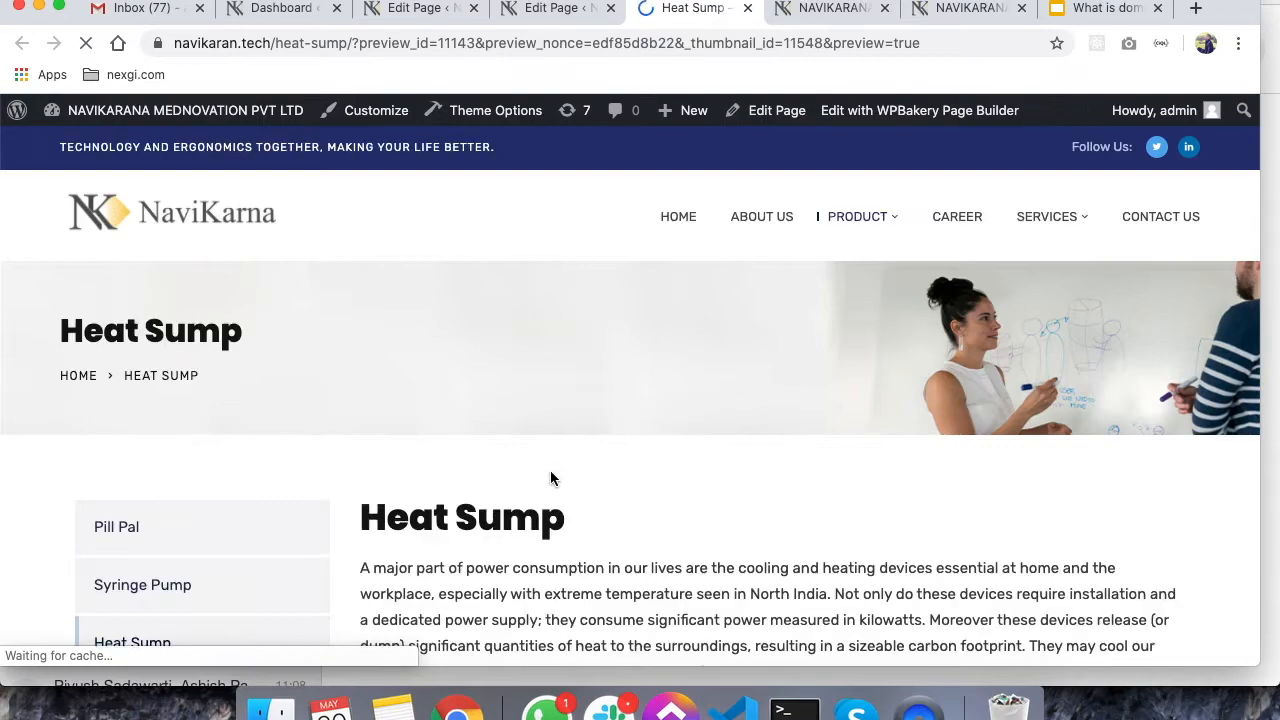
{"action": "scroll", "coordinate": [550, 471], "scroll_direction": "down", "scroll_amount": 3}
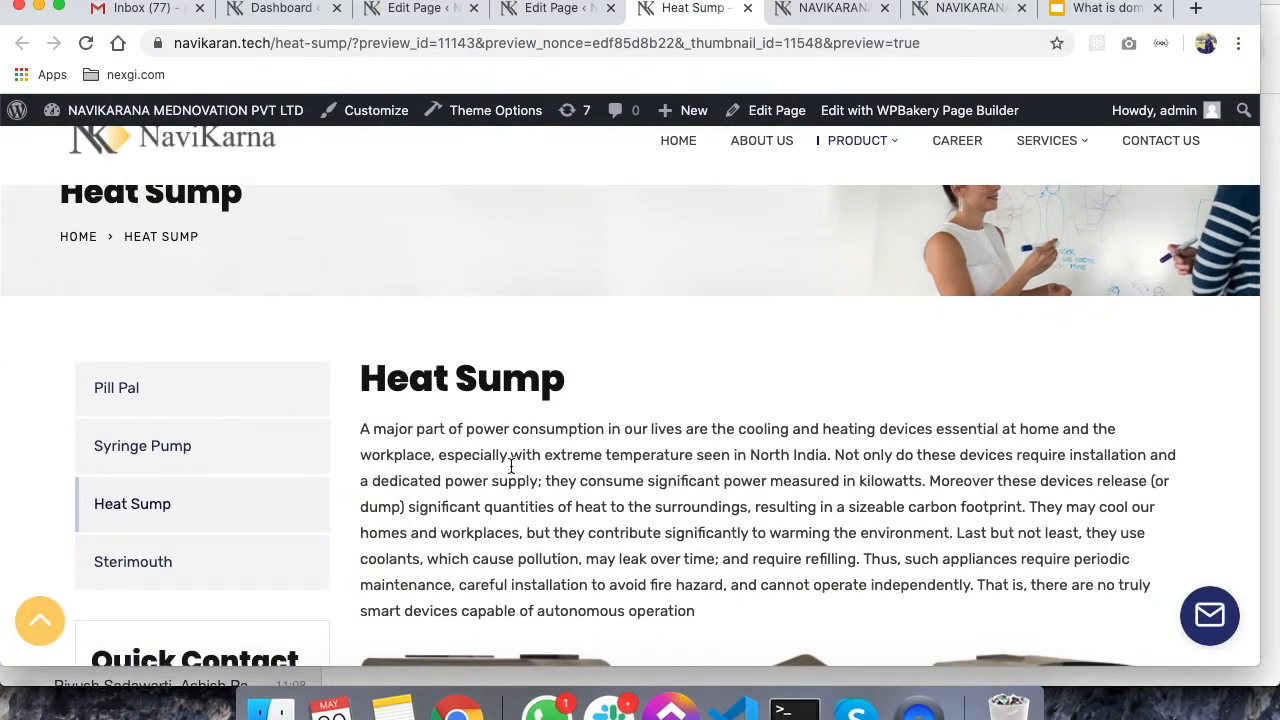
{"action": "scroll", "coordinate": [566, 420], "scroll_direction": "down", "scroll_amount": 2}
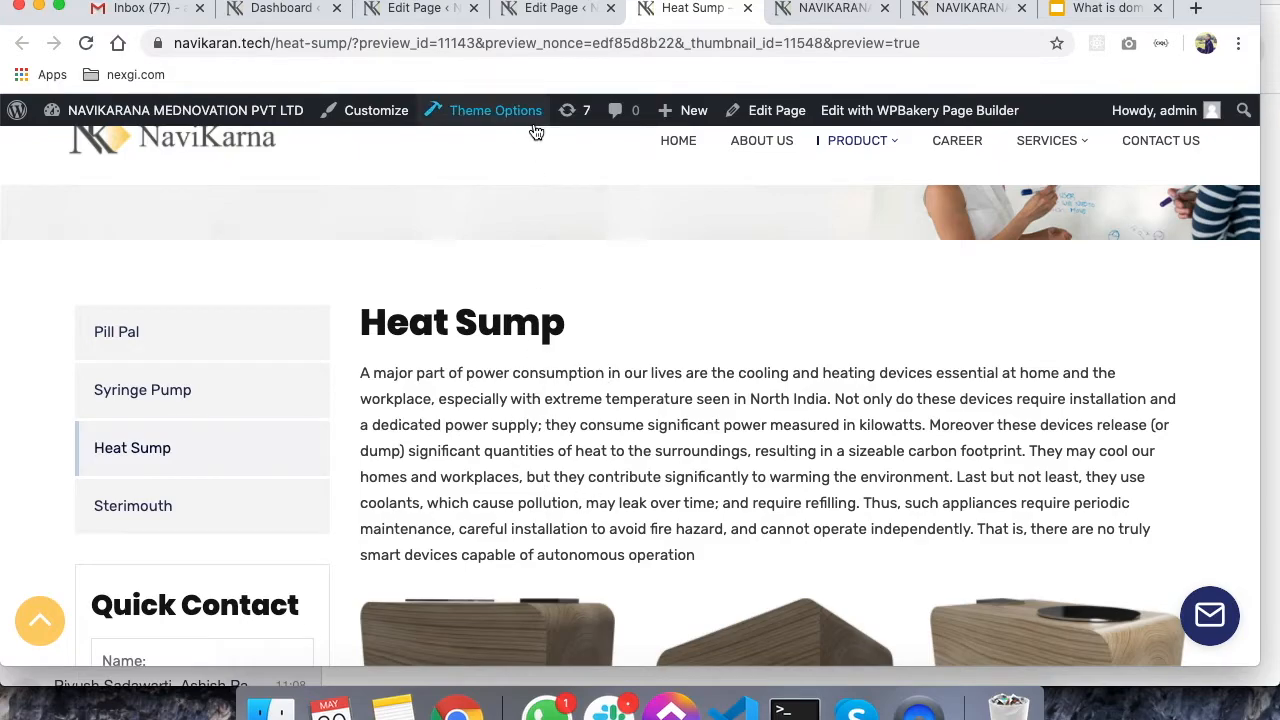
Return to the Heat Sump page editor and close it without updating, discarding the heading deletion
{"action": "left_click", "coordinate": [537, 10]}
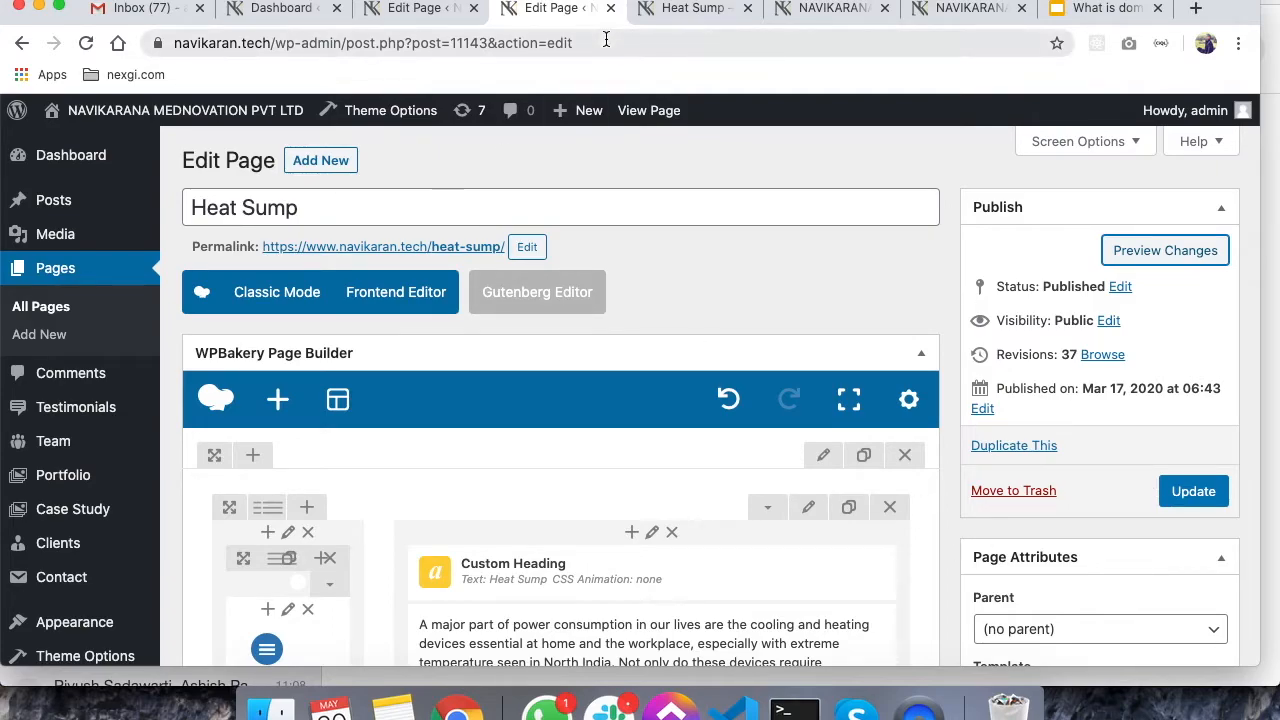
{"action": "left_click", "coordinate": [609, 8]}
{"action": "key", "text": "Return"}
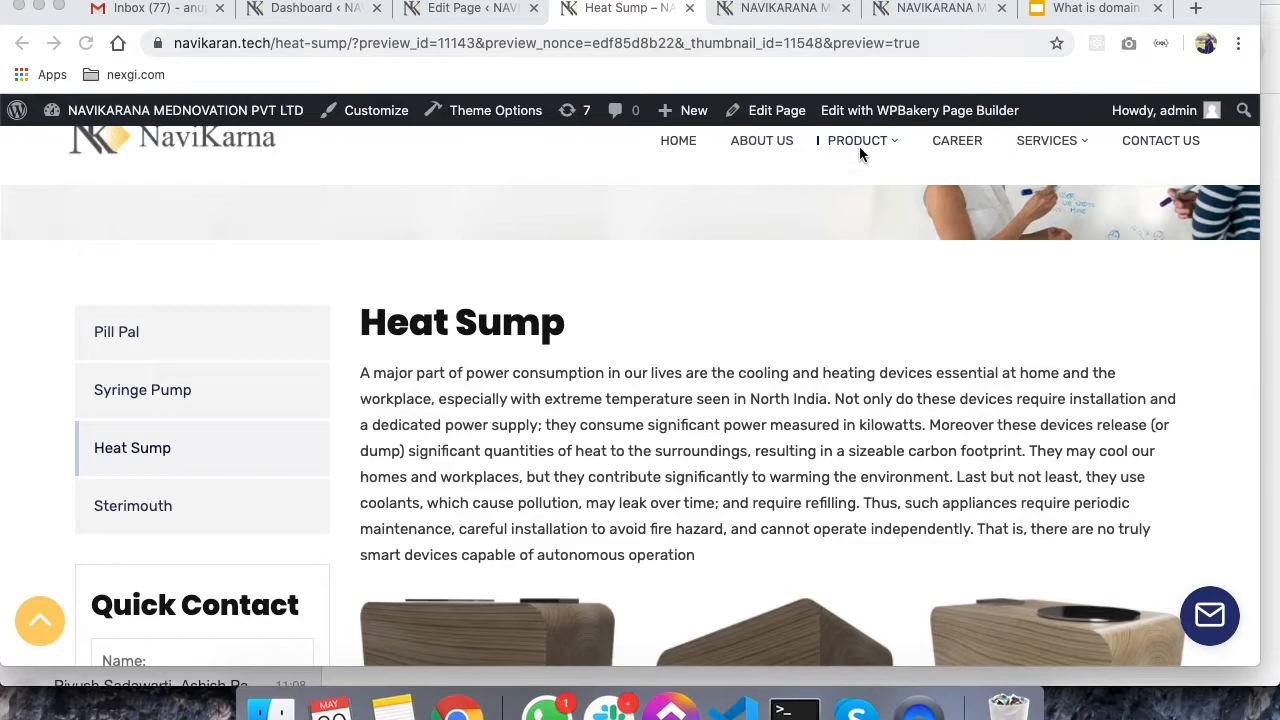
Reload the published Heat Sump page from the site navigation and check its status heading
{"action": "mouse_move", "coordinate": [862, 152]}
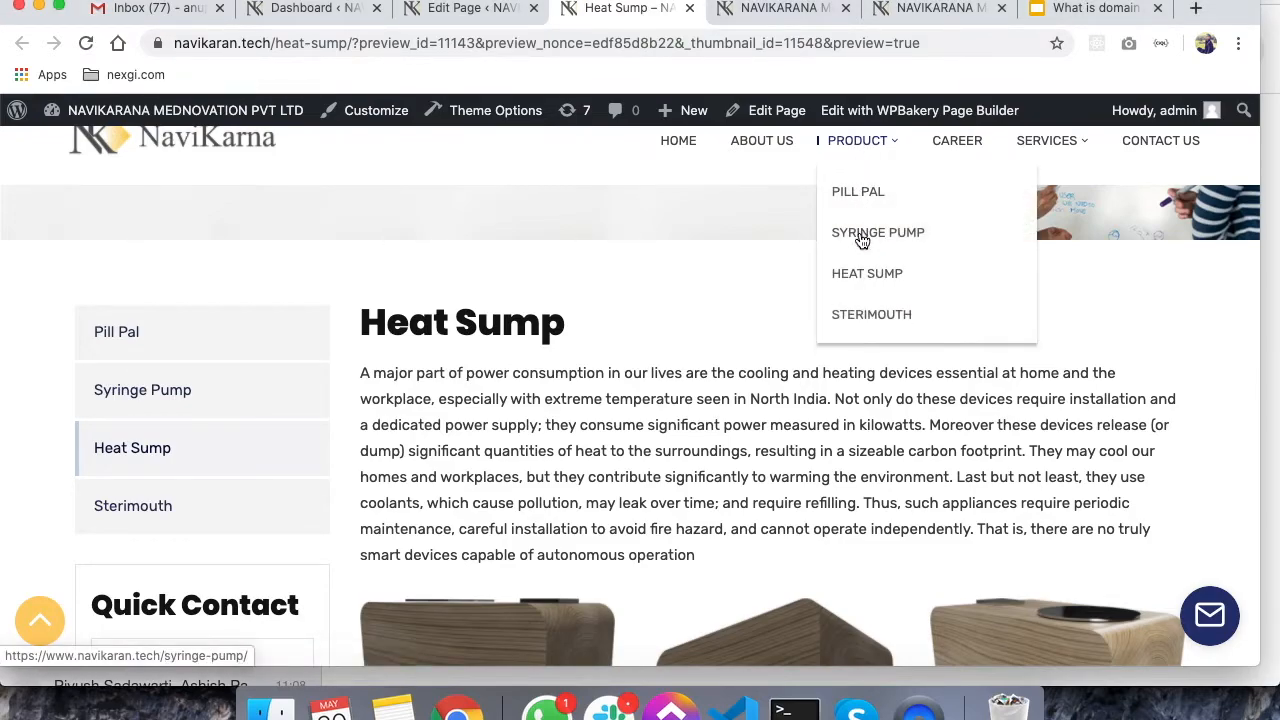
{"action": "left_click", "coordinate": [858, 276]}
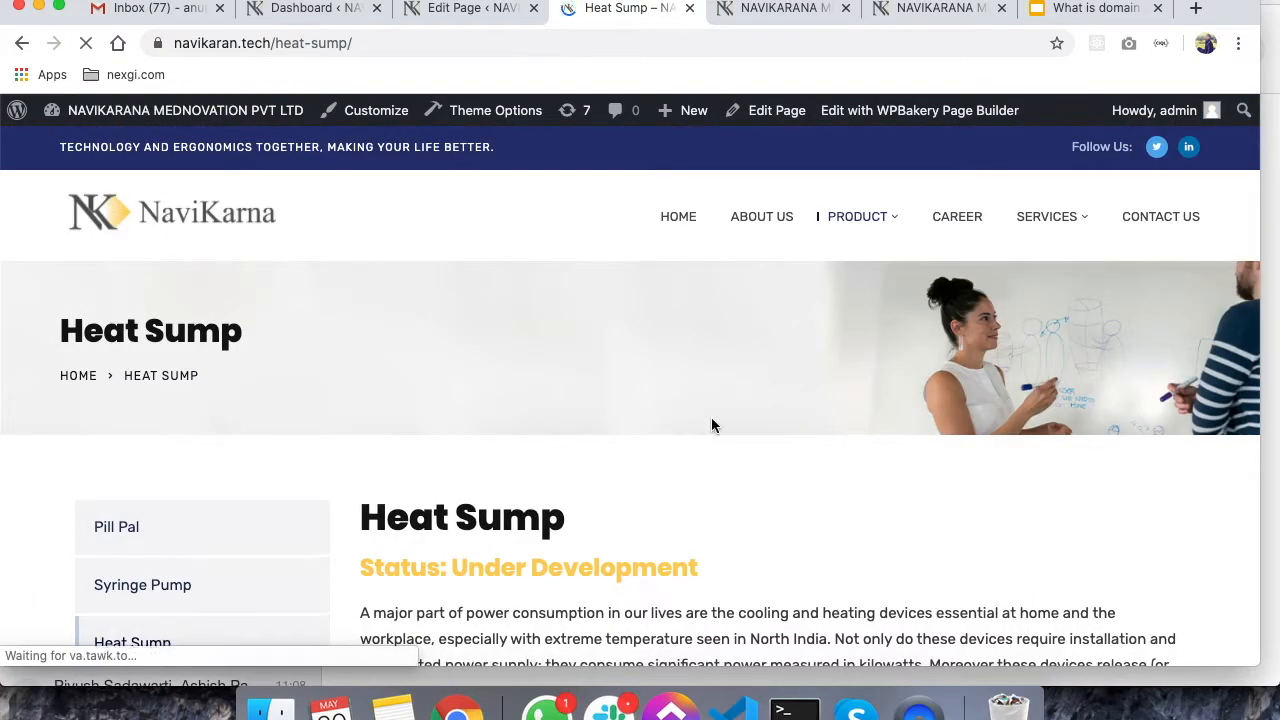
{"action": "scroll", "coordinate": [586, 517], "scroll_direction": "down", "scroll_amount": 1}
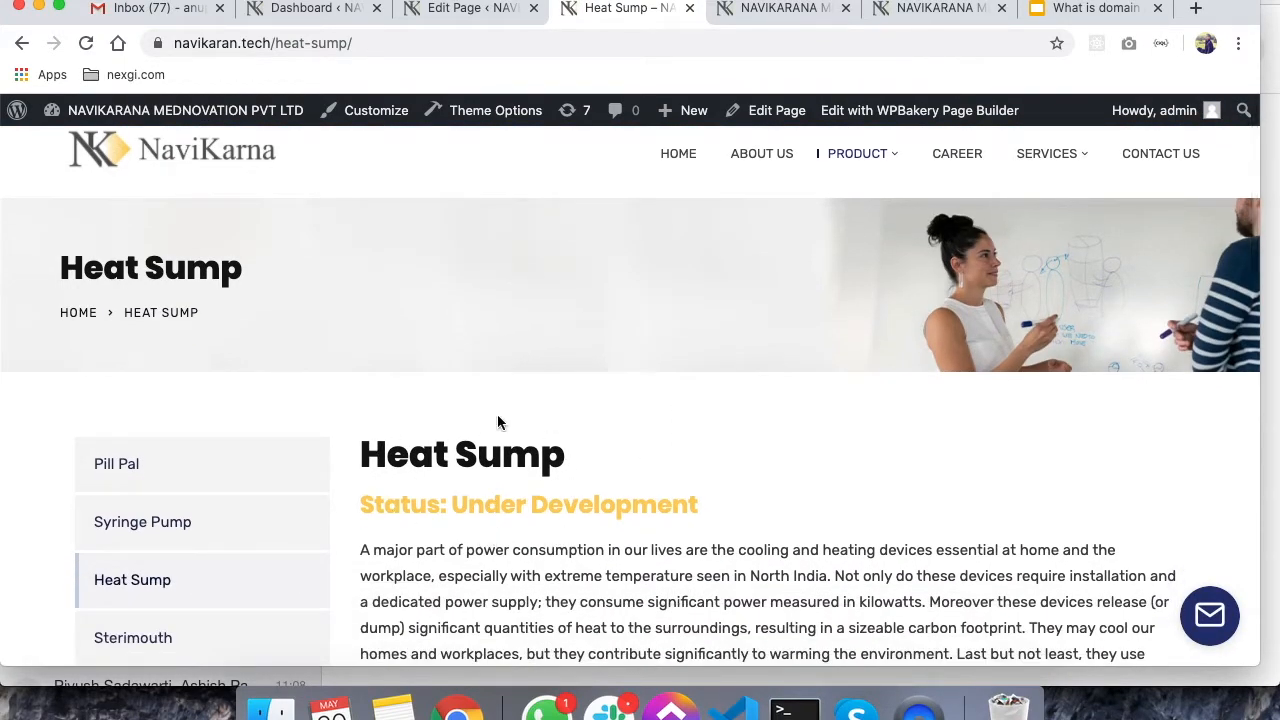